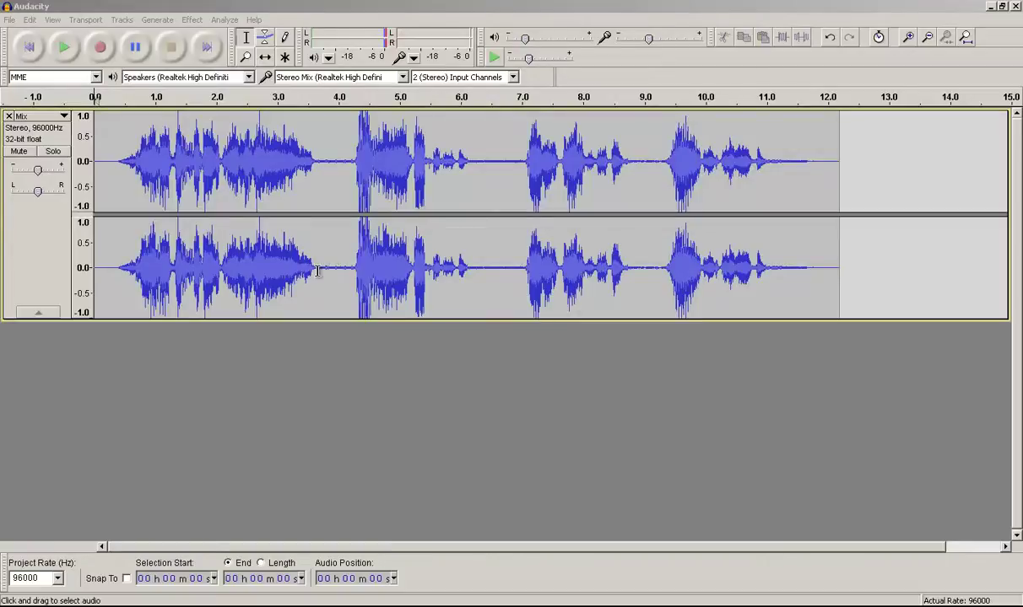
Play the Mix track from the start and stop it.
click(32, 52)
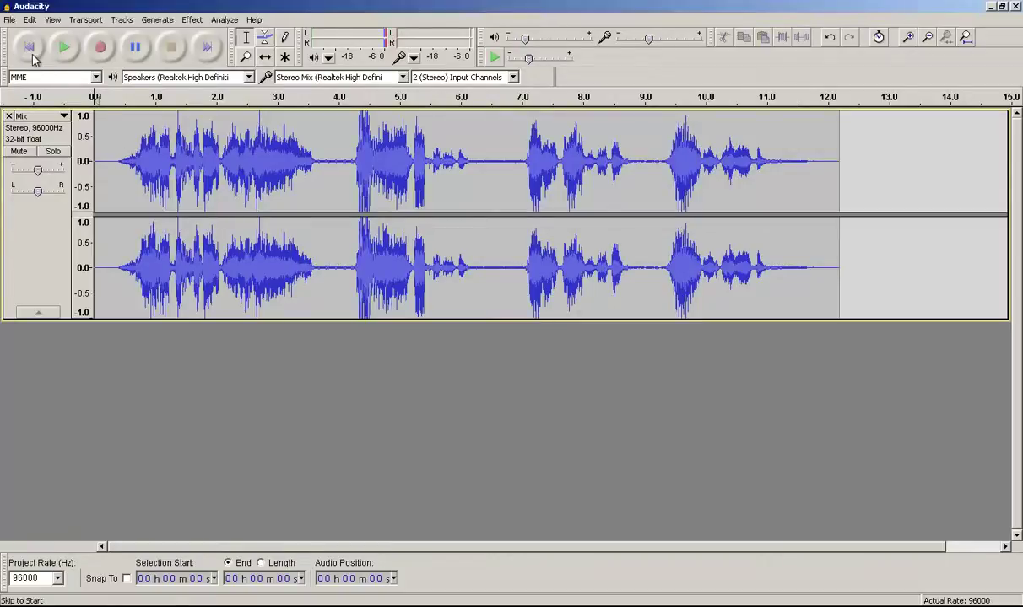
click(10, 20)
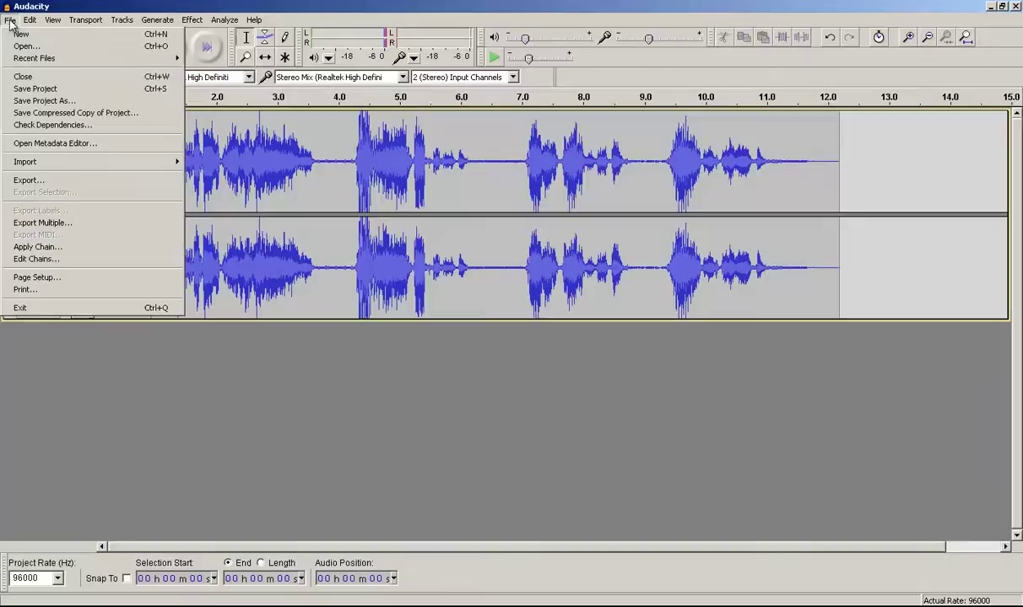
click(166, 502)
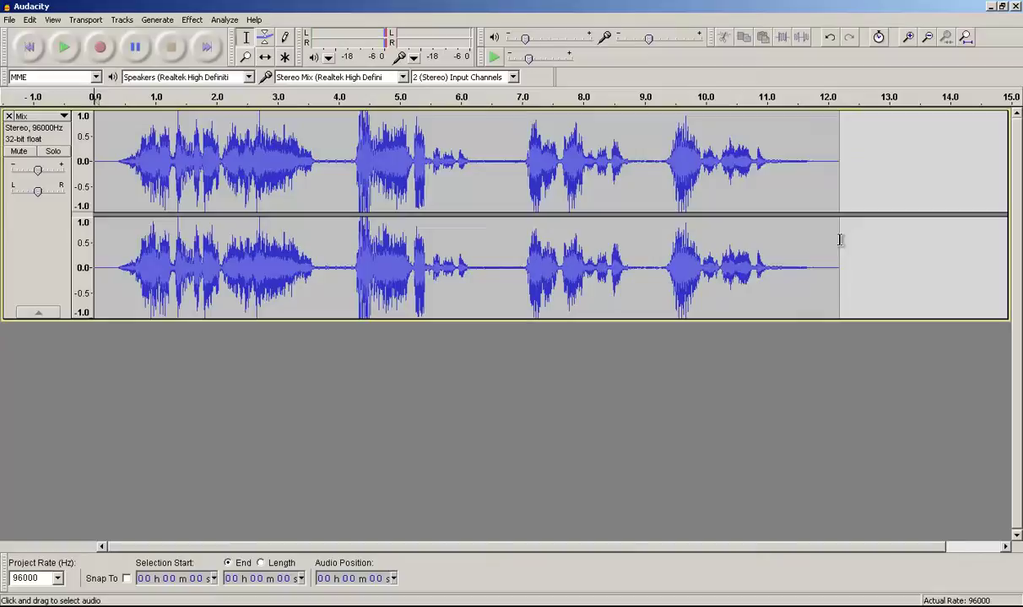
click(65, 49)
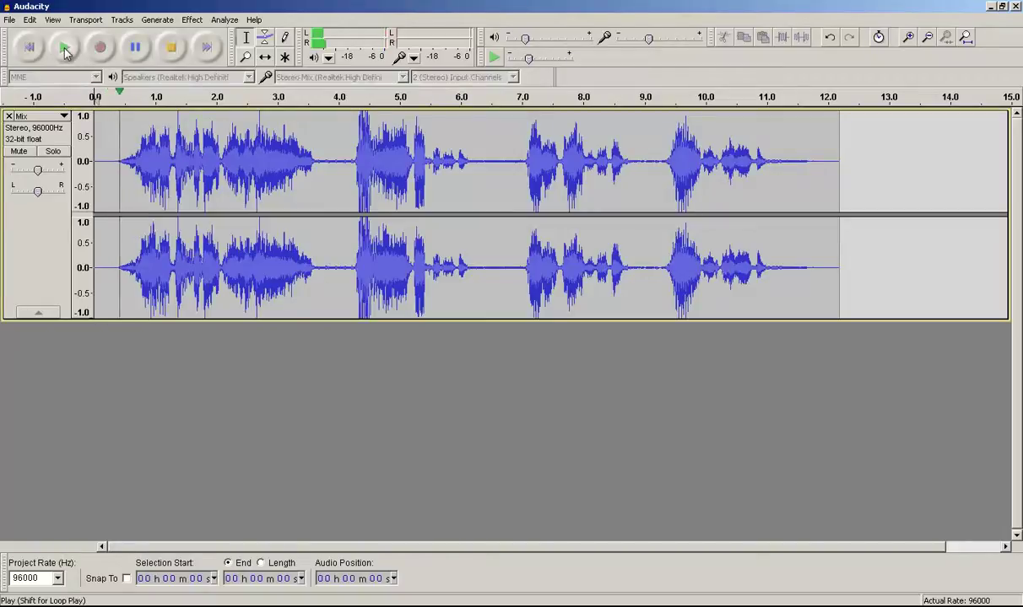
click(169, 49)
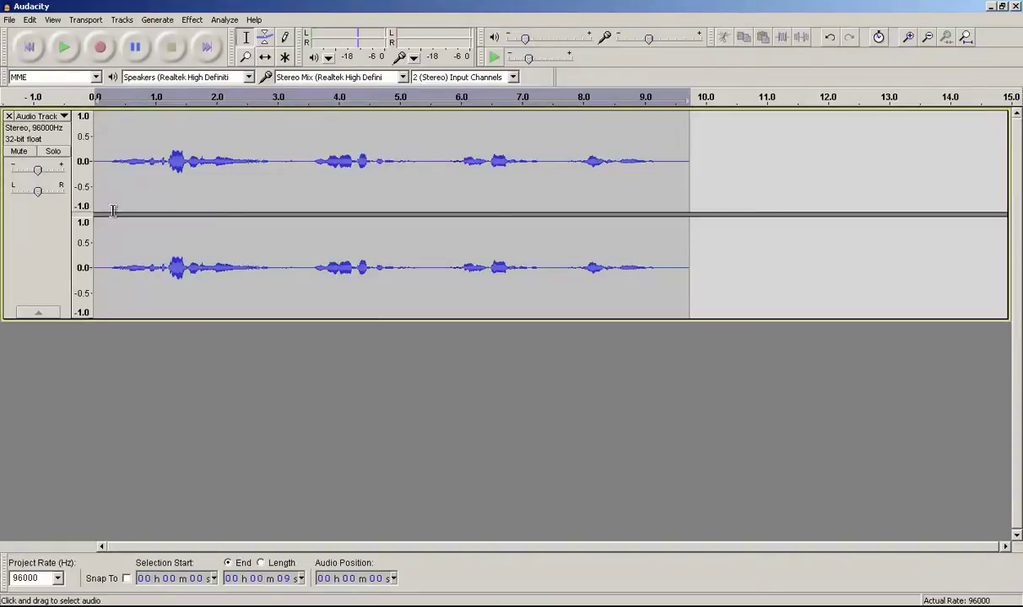
Listen to the first few seconds of the unprocessed Audio Track from the start.
click(28, 47)
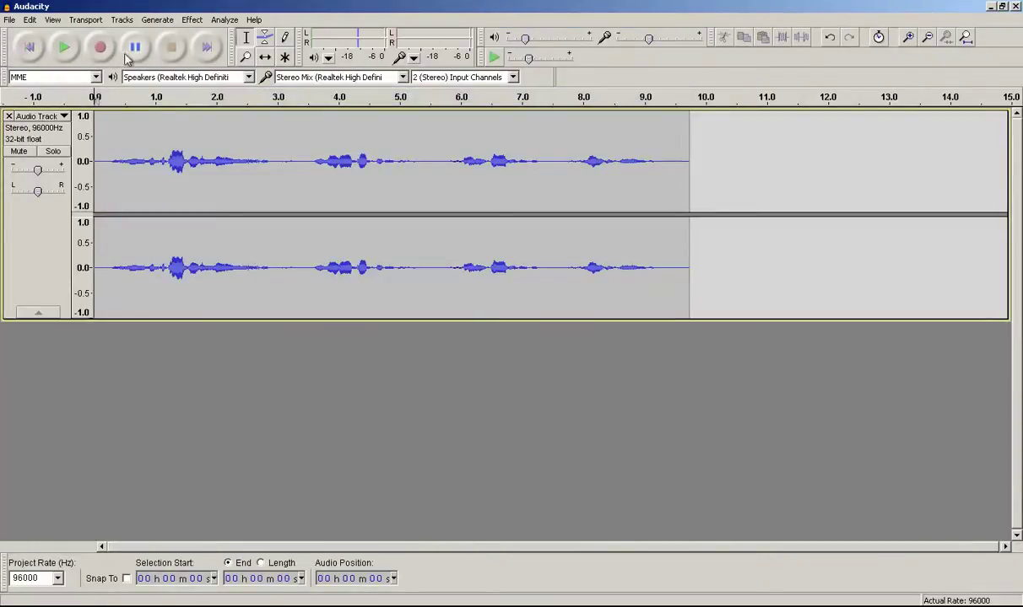
click(65, 49)
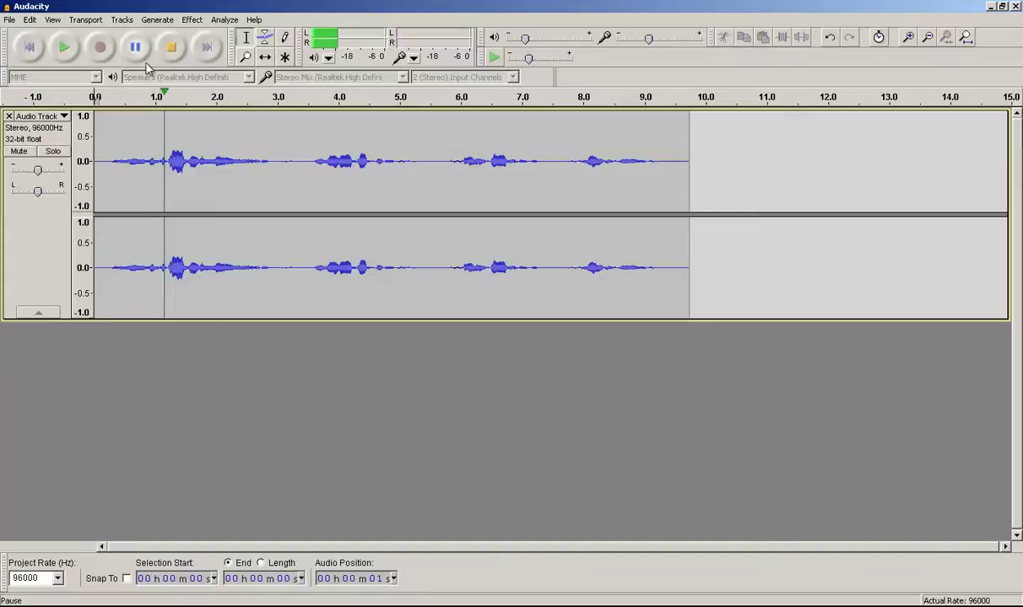
click(174, 49)
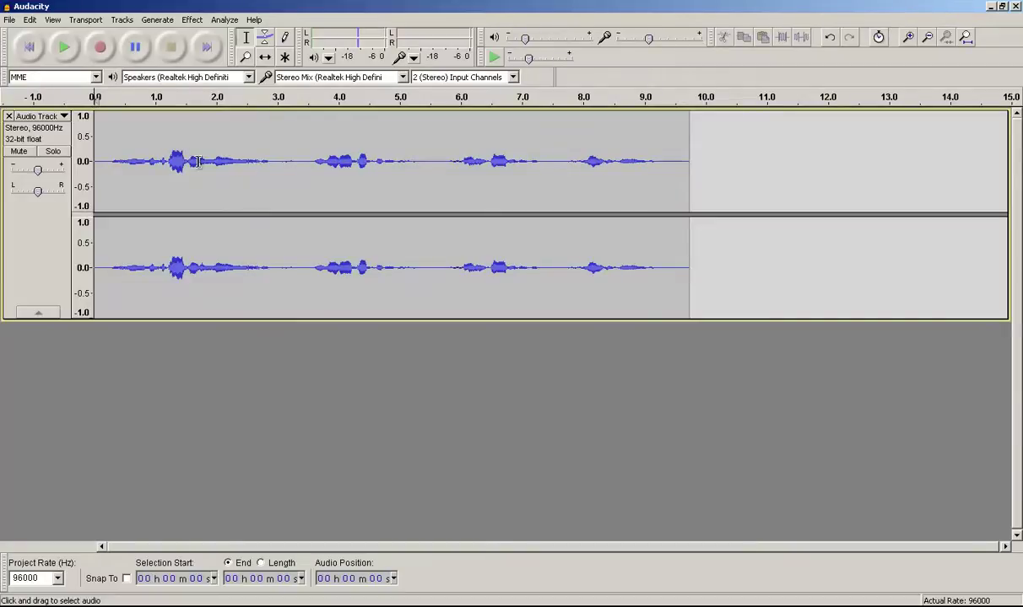
Select the whole Audio Track and look at Noise Removal without applying it.
key(ctrl+a)
click(192, 20)
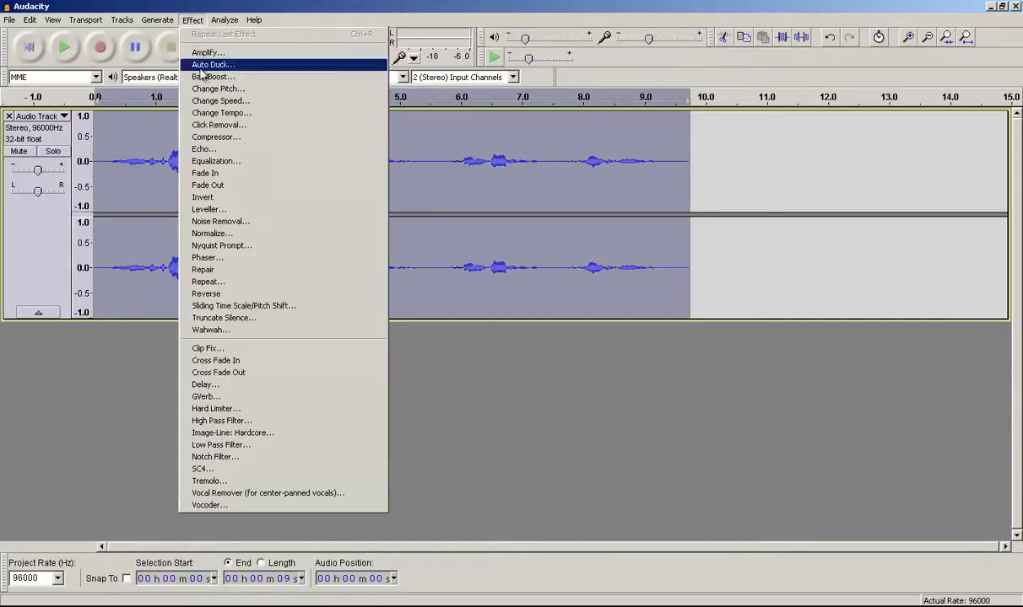
click(209, 222)
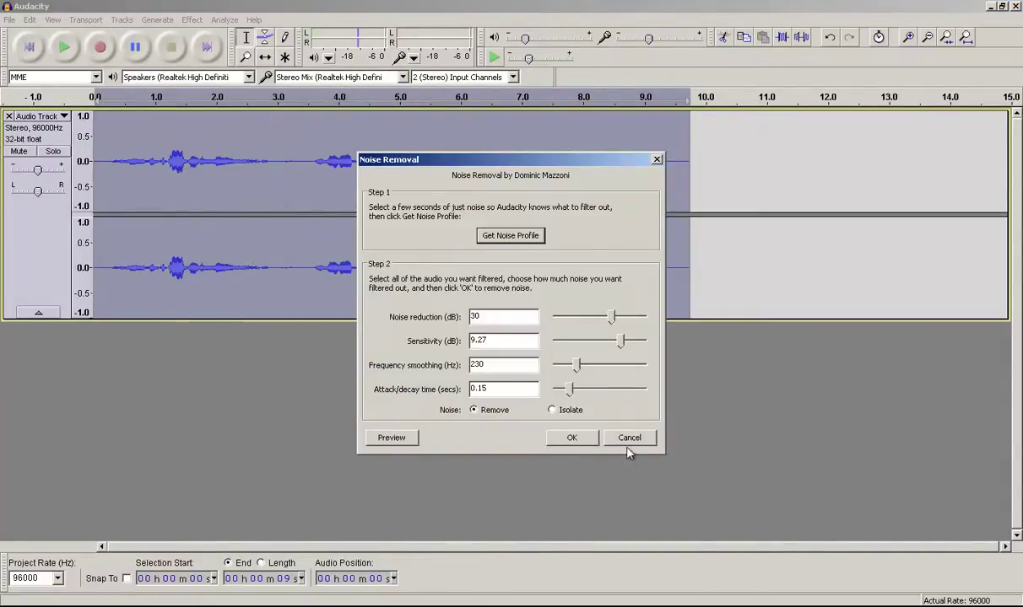
click(627, 441)
Capture a noise profile from the short silent stretch near 5.5 s.
drag(427, 162, 439, 162)
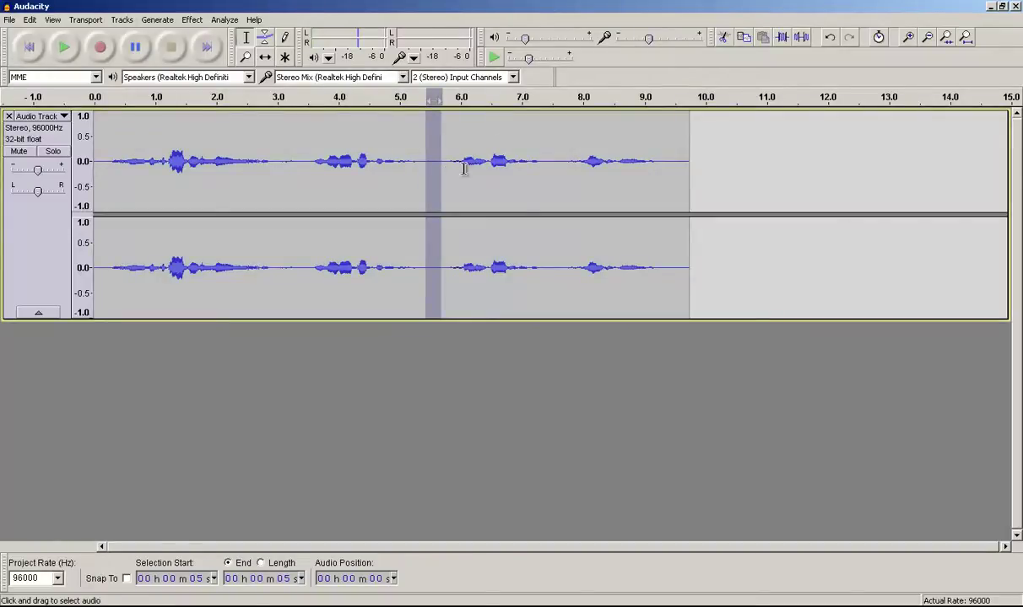
click(192, 19)
click(257, 224)
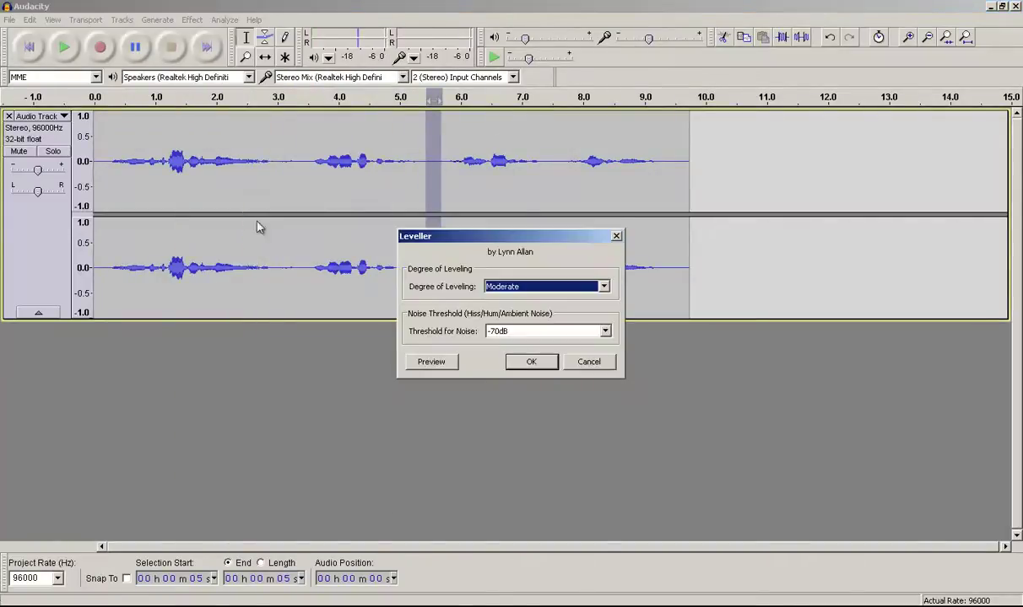
click(590, 362)
click(191, 19)
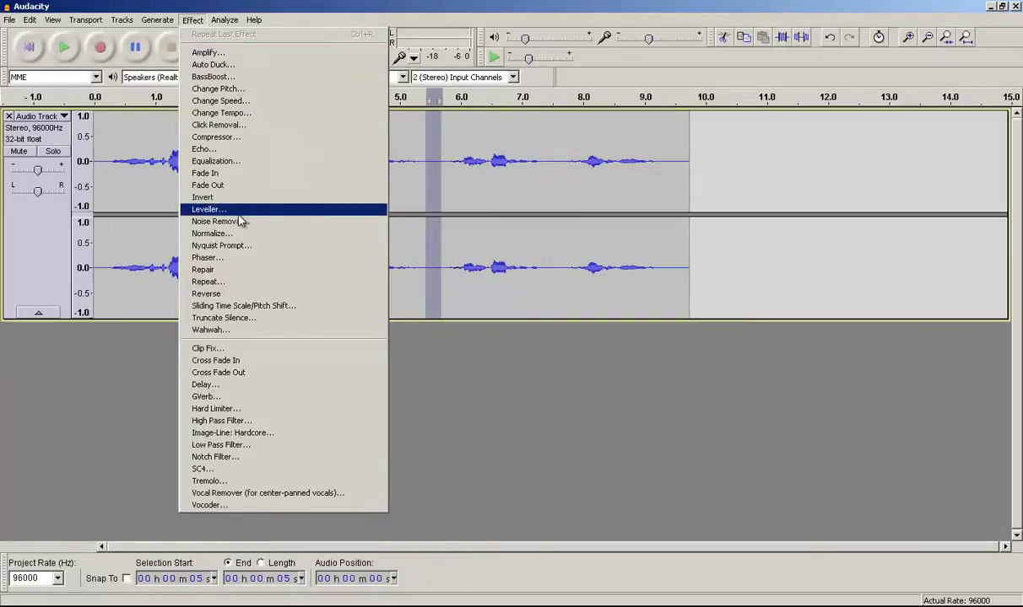
click(240, 222)
click(506, 236)
Apply Noise Removal to the entire Audio Track.
click(230, 190)
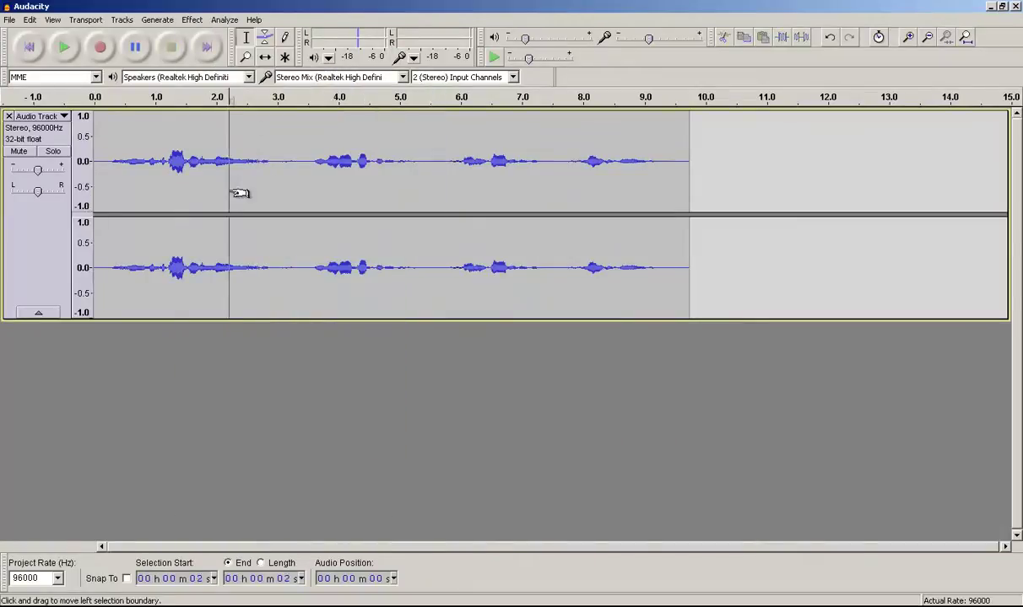
key(ctrl+a)
click(192, 19)
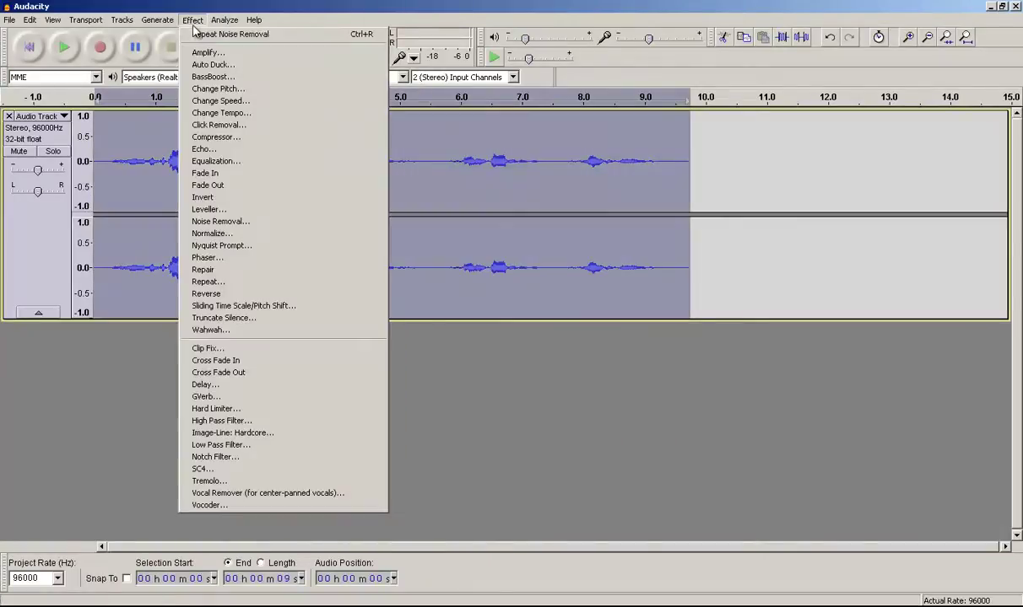
click(217, 221)
click(574, 441)
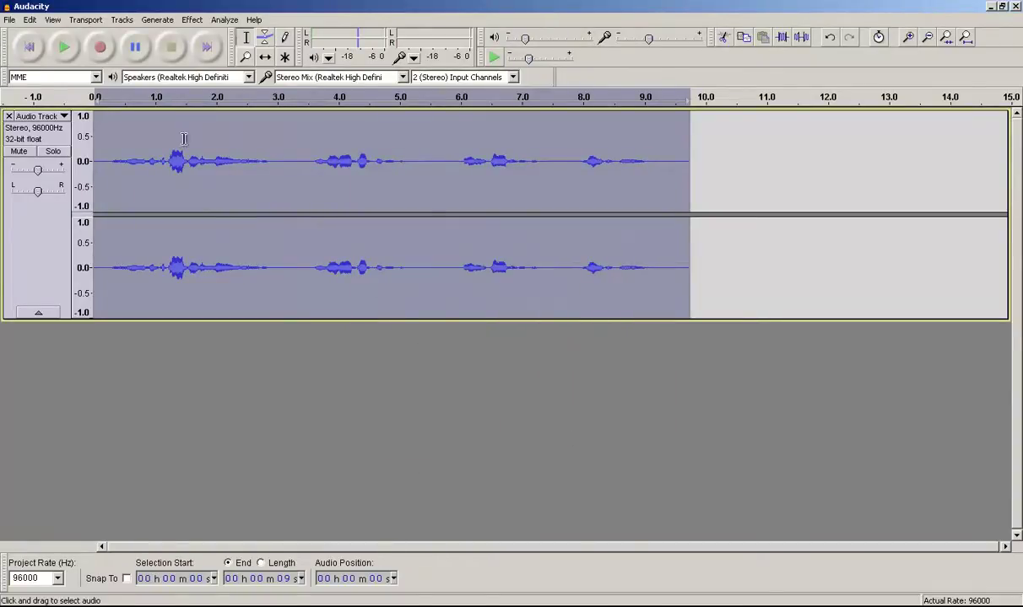
Play the cleaned-up track from the start to check it, then select it all.
key(Home)
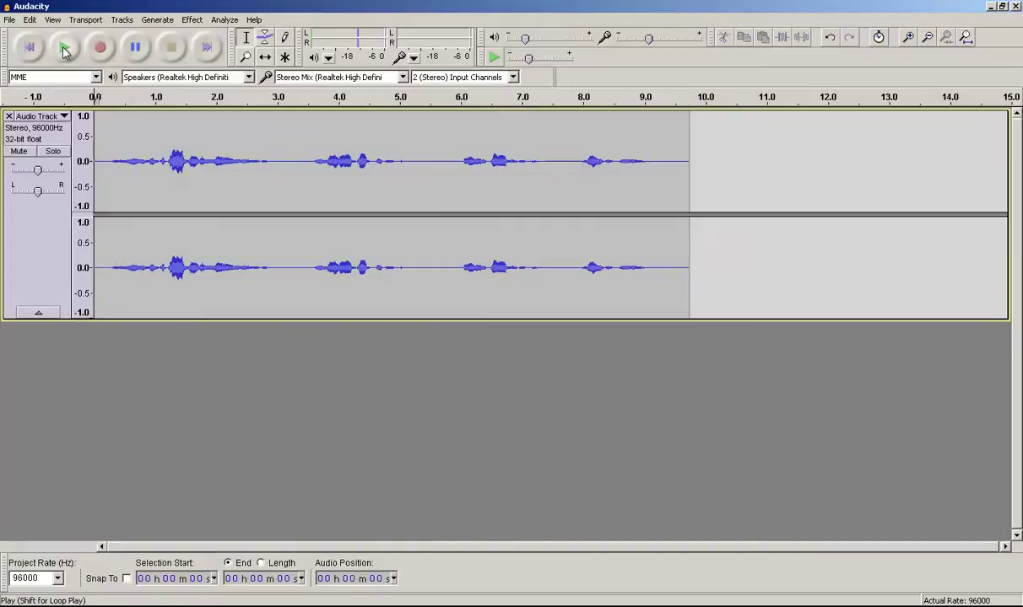
click(65, 50)
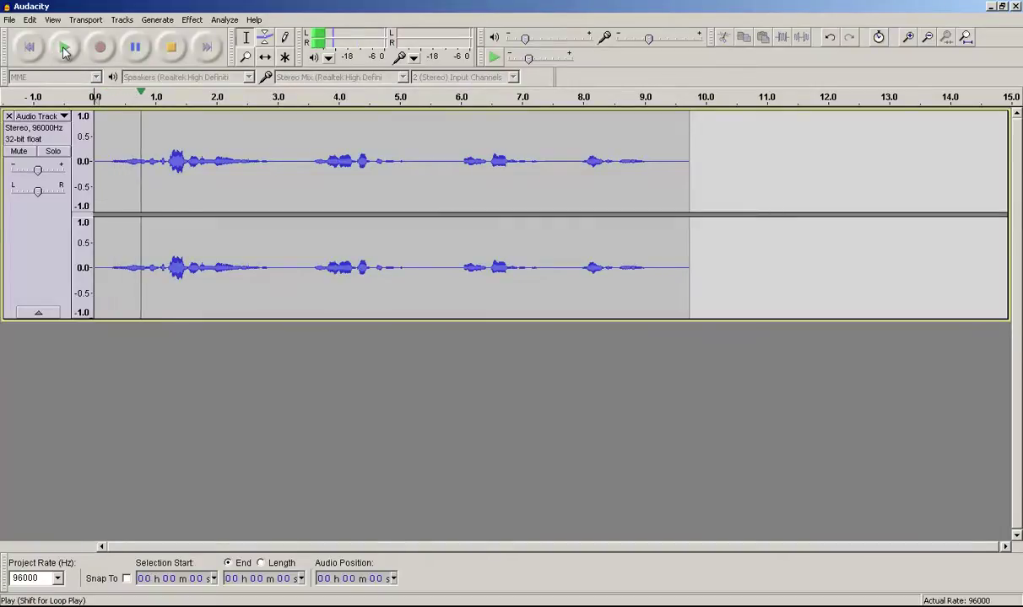
click(173, 49)
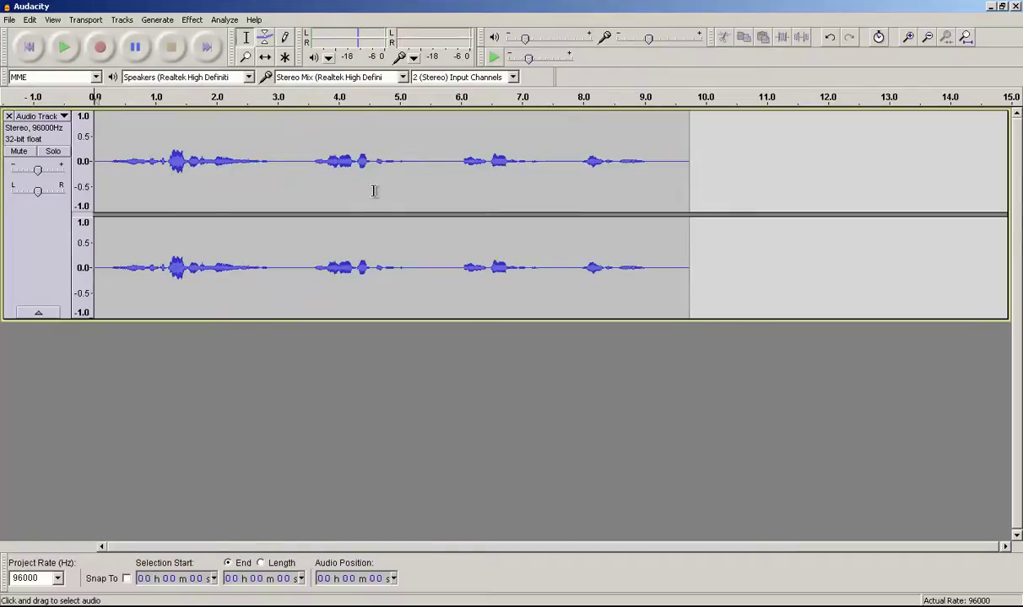
key(ctrl+a)
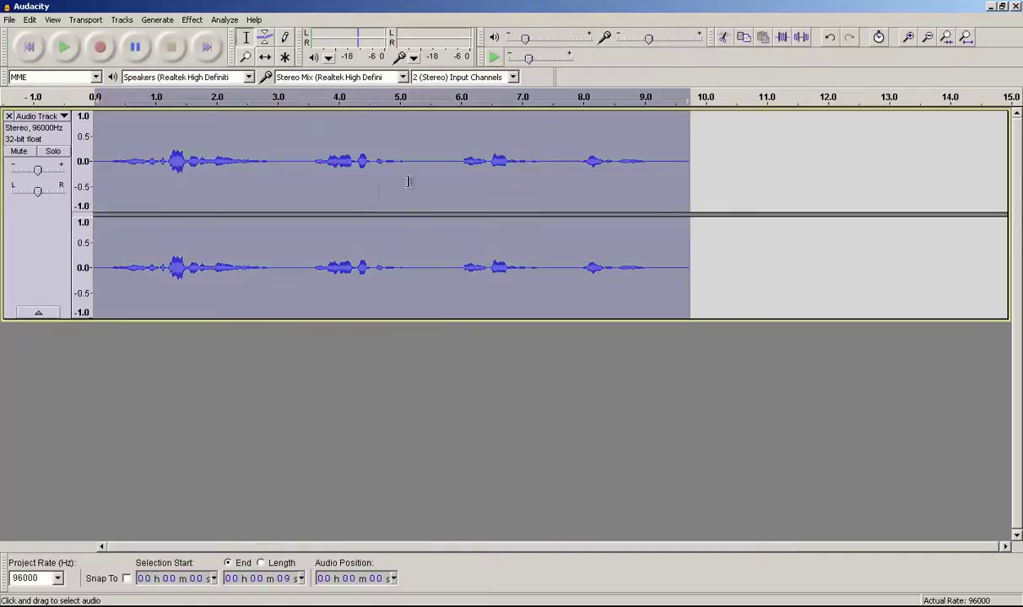
Apply the Compressor with default settings to the whole Audio Track.
click(202, 19)
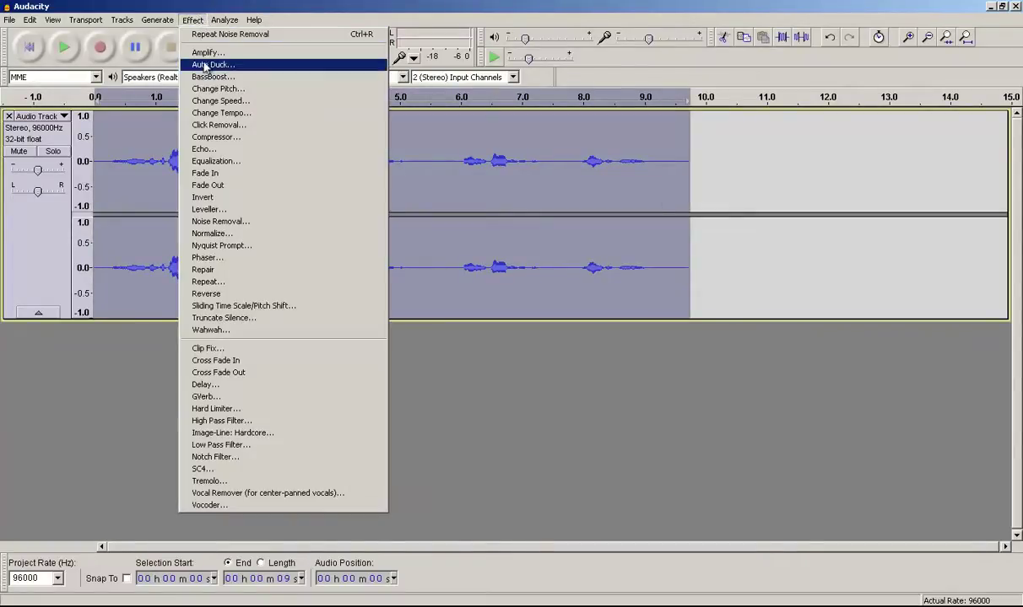
click(224, 64)
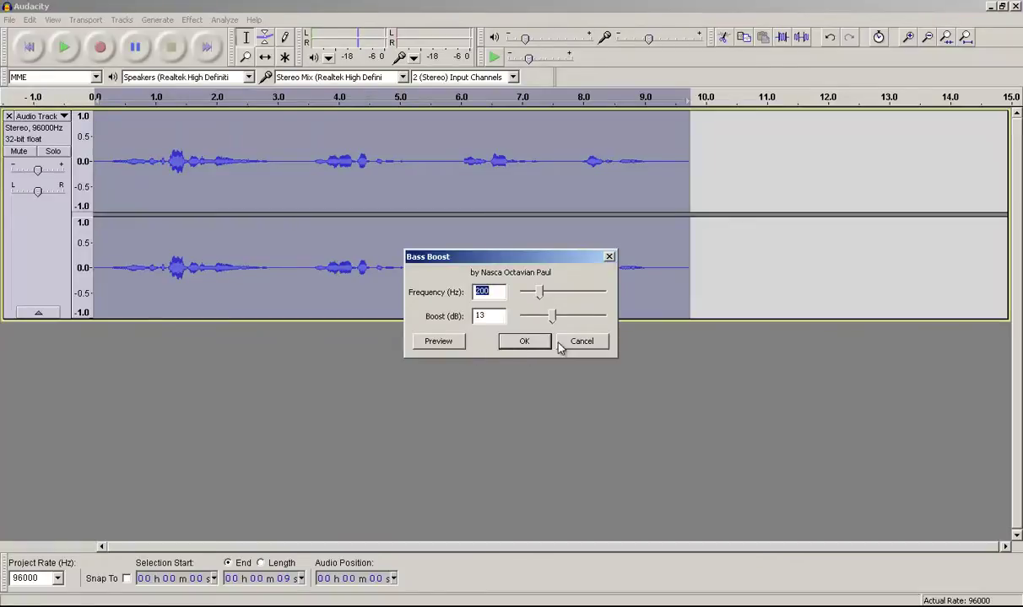
click(525, 342)
click(196, 19)
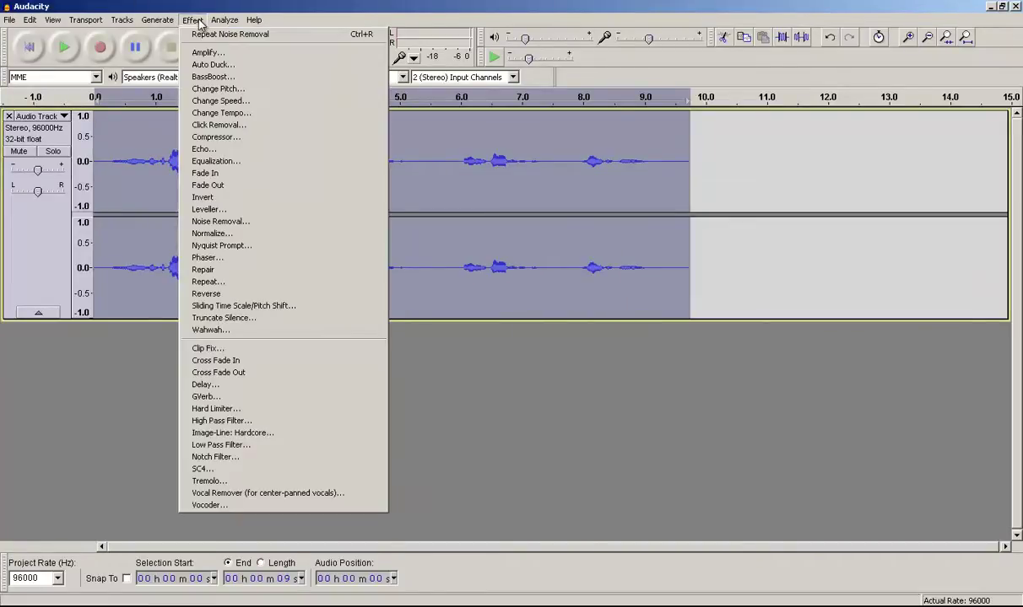
click(201, 139)
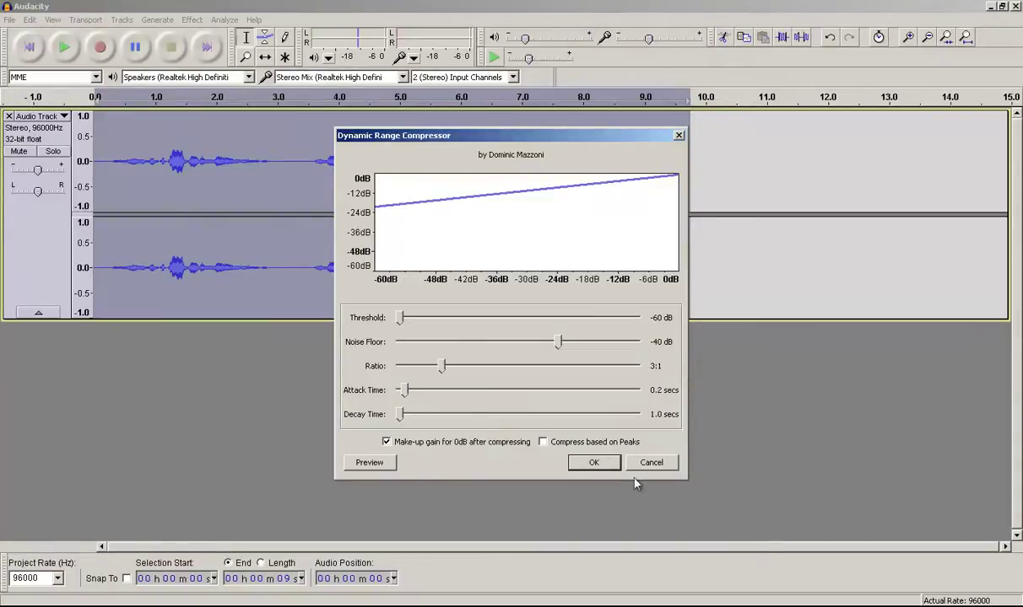
click(599, 463)
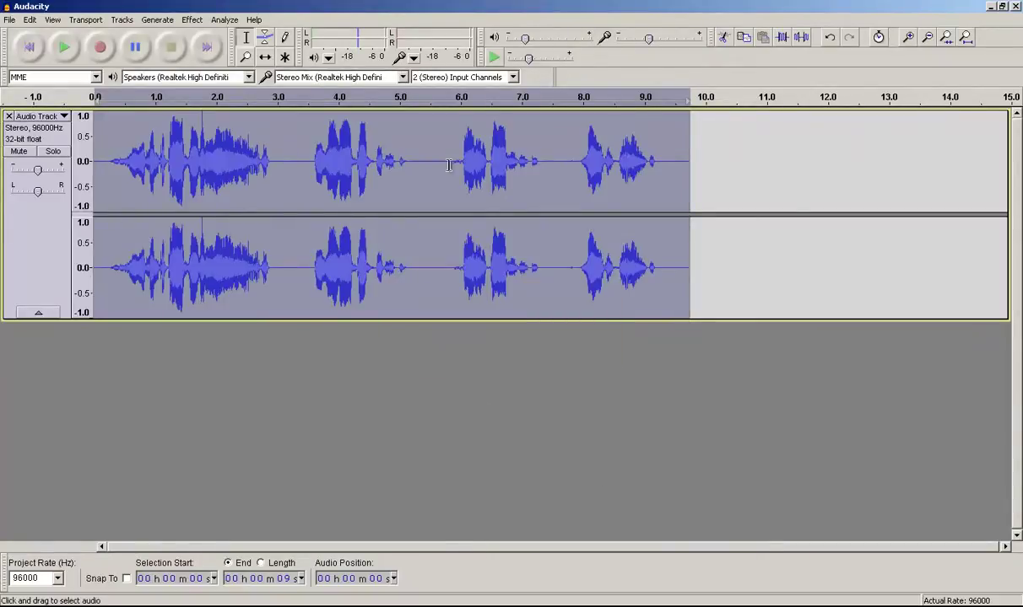
Apply Bass Boost of 13 dB at 200 Hz.
click(192, 20)
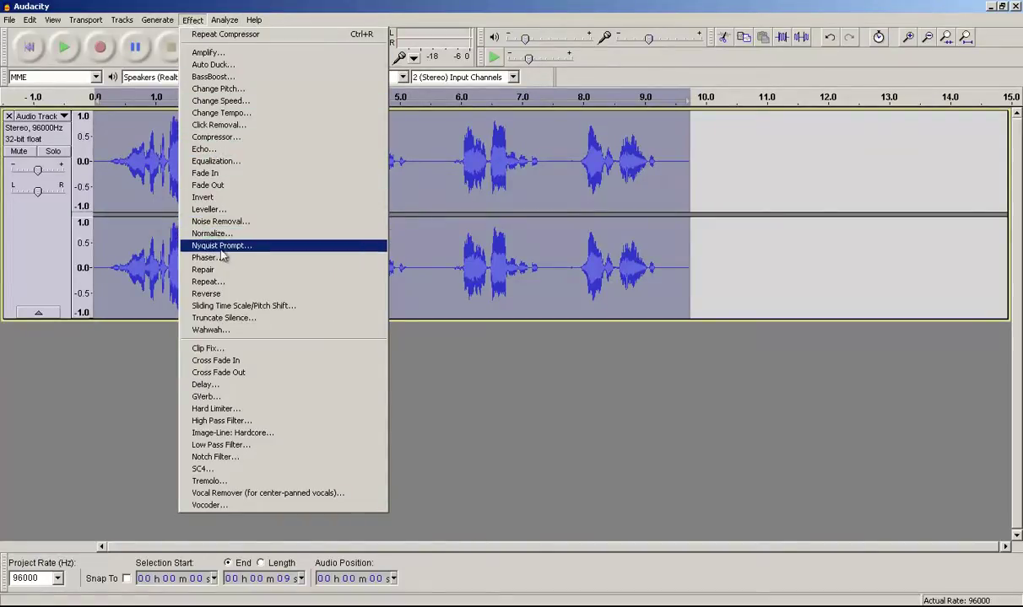
click(213, 76)
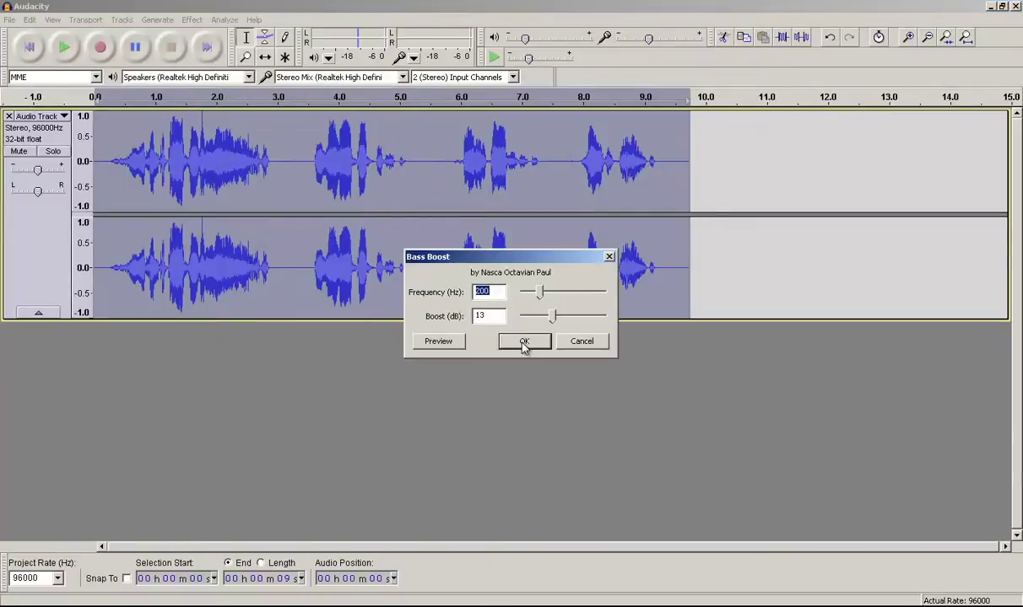
click(523, 342)
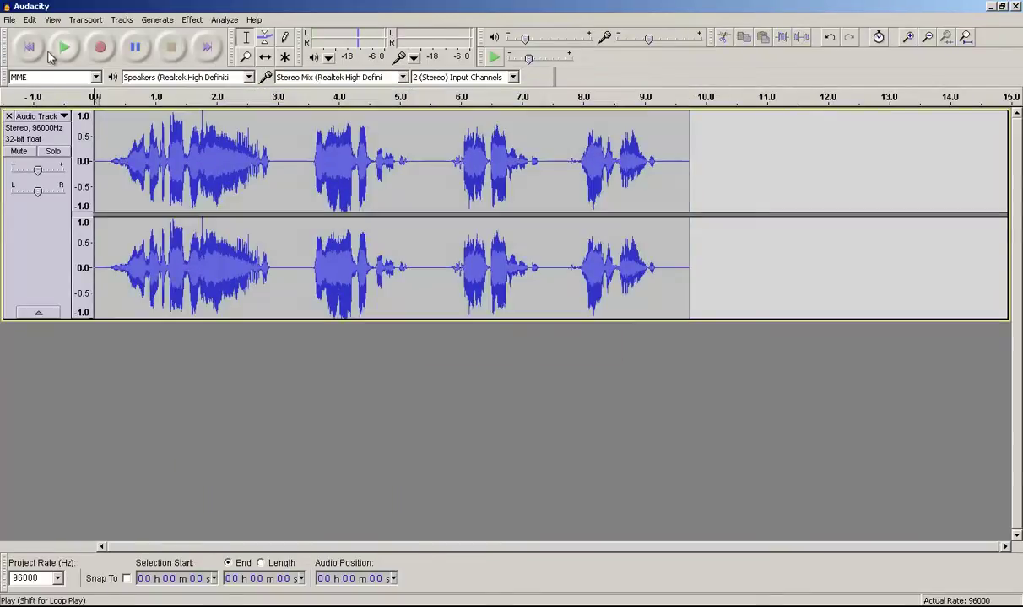
After a listen, lower the whole track's pitch by 6% (-1.07 semitones, G to F#/Gb).
click(61, 50)
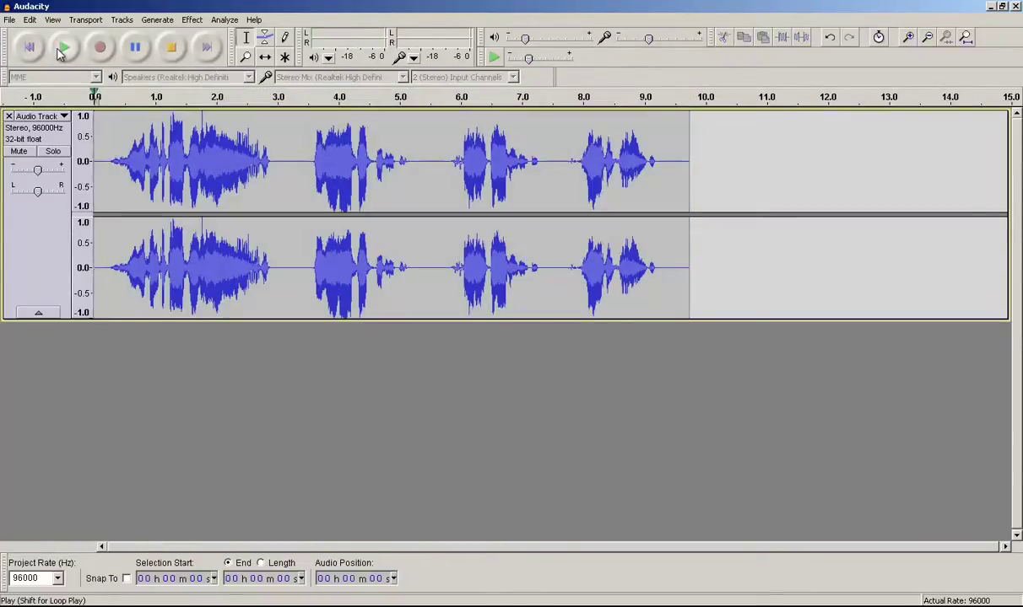
click(171, 48)
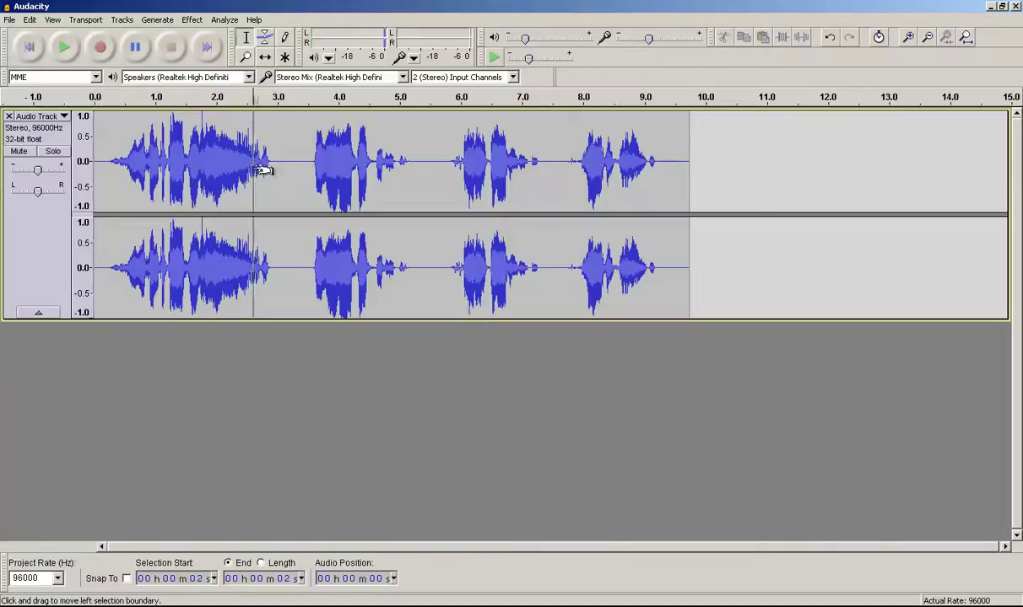
key(ctrl+a)
click(191, 20)
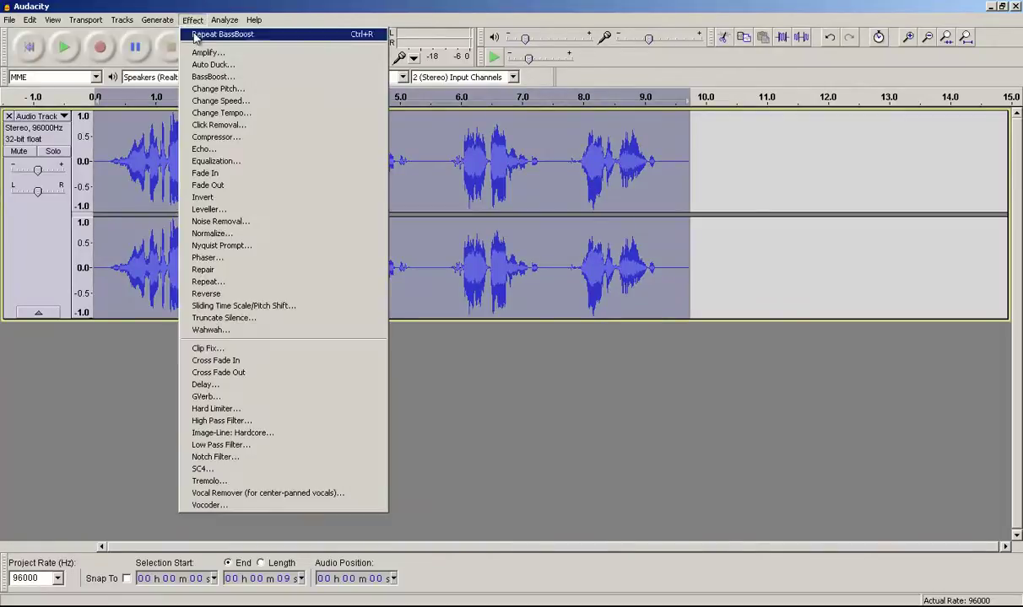
click(203, 90)
drag(507, 380, 481, 376)
click(406, 402)
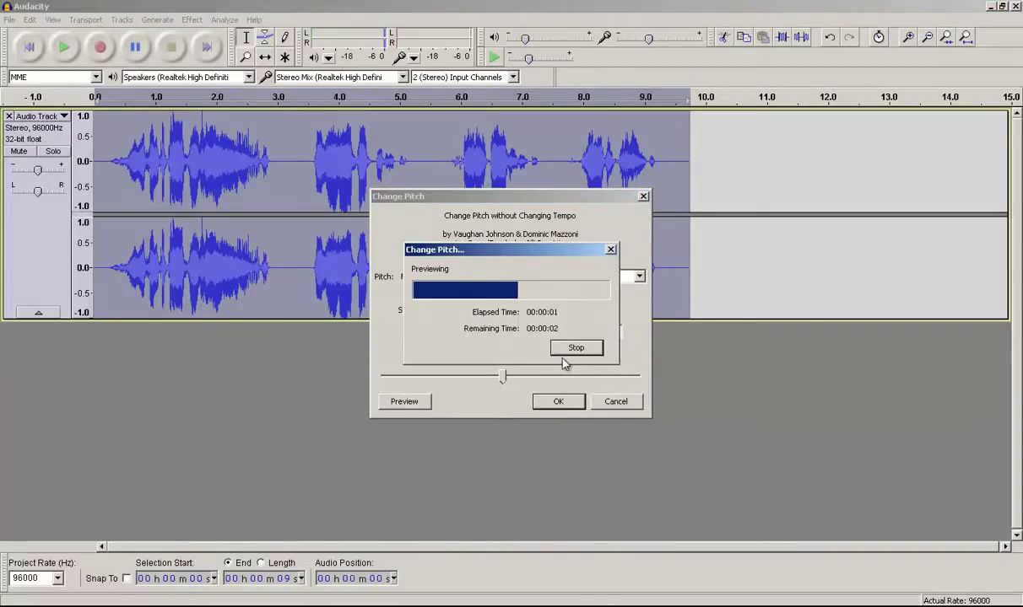
click(556, 402)
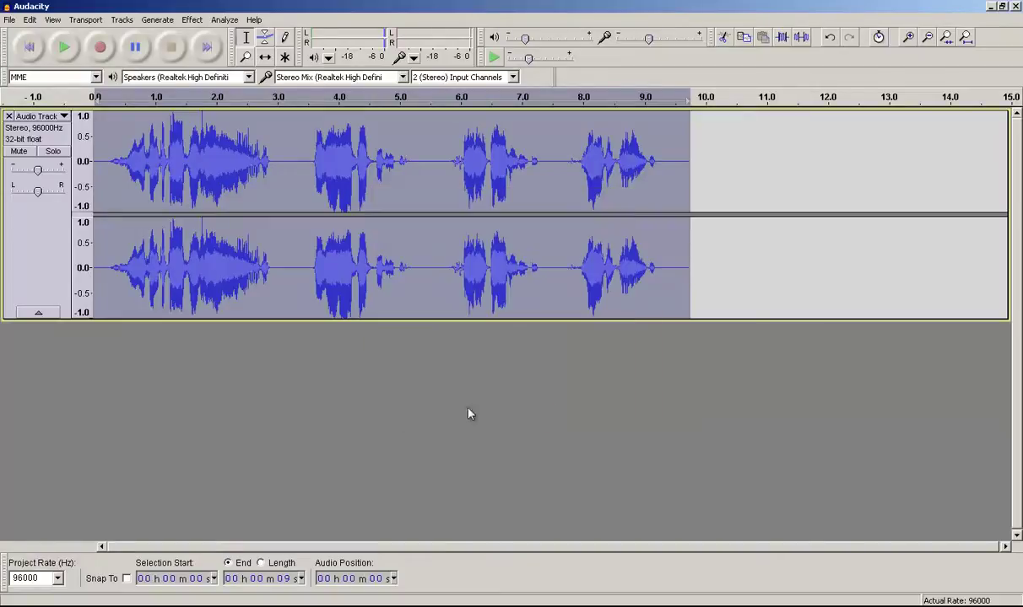
Duplicate the whole voice clip into a new track with Ctrl+D.
click(29, 48)
key(ctrl+a)
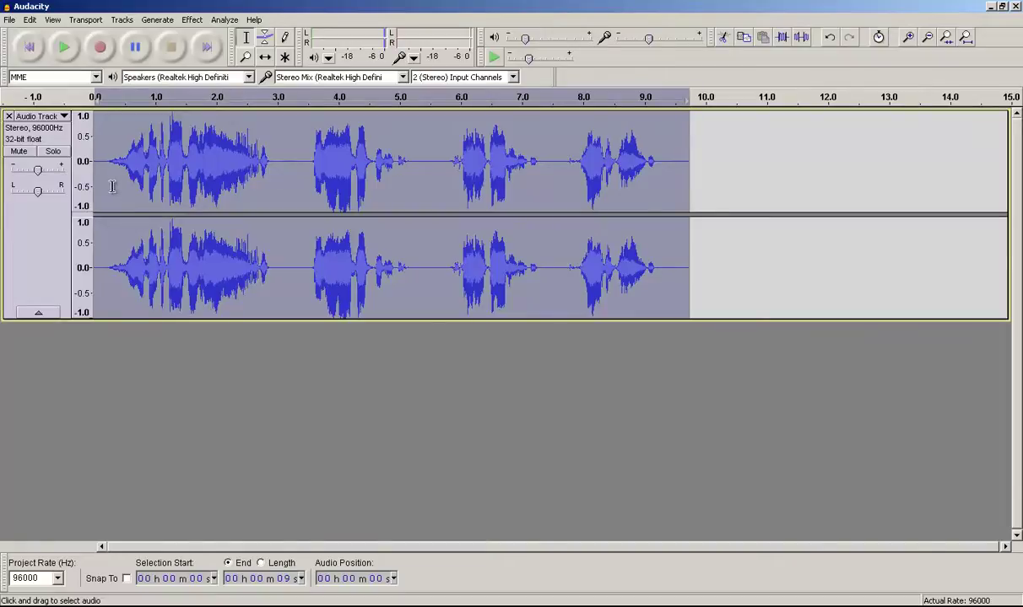
key(ctrl+d)
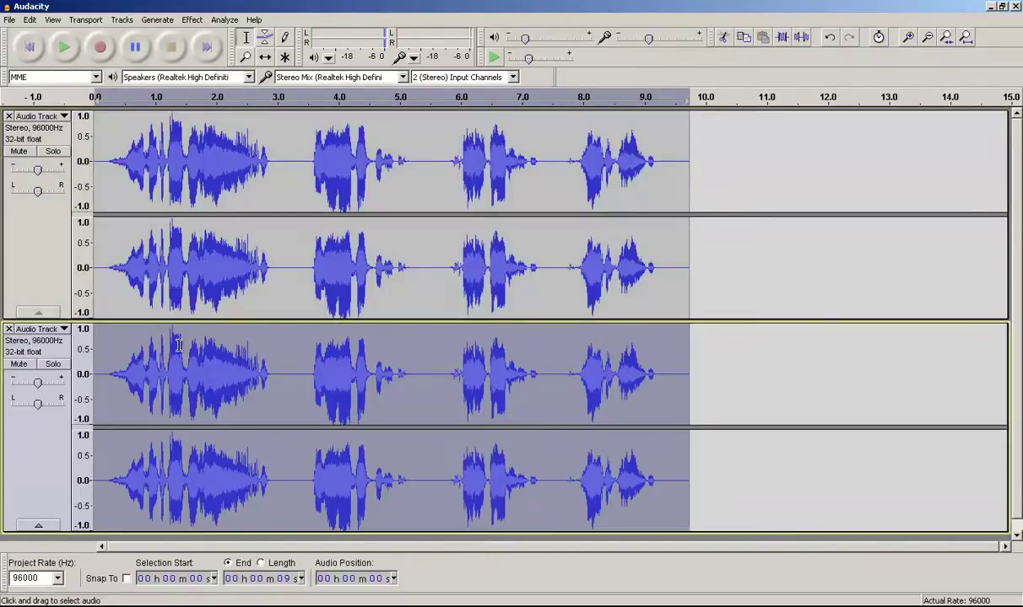
Raise the copy's pitch by 17.439% (+2.78 semitones, up to A).
click(192, 19)
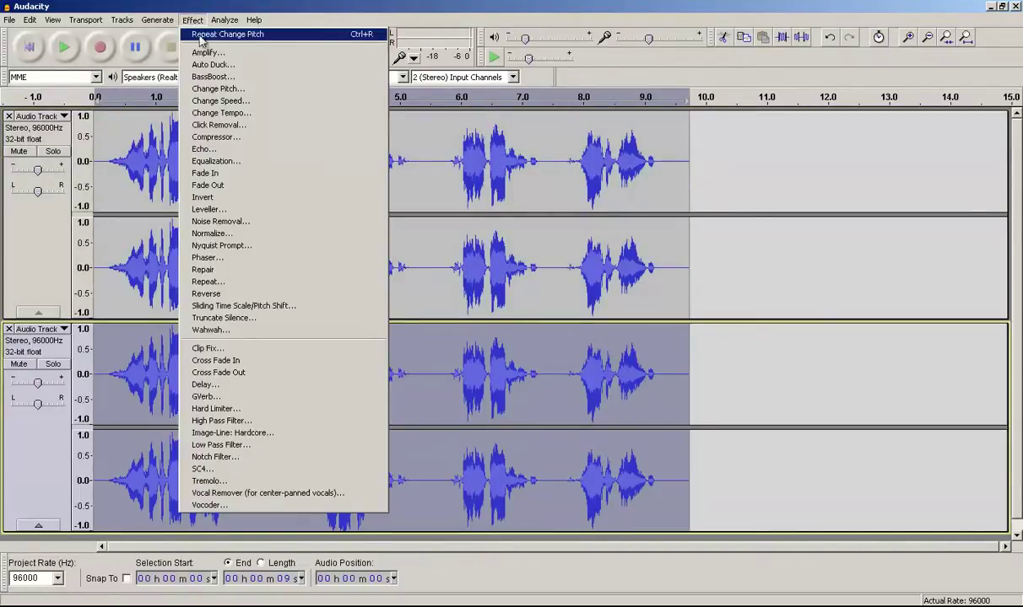
click(213, 96)
drag(502, 375, 522, 380)
click(409, 403)
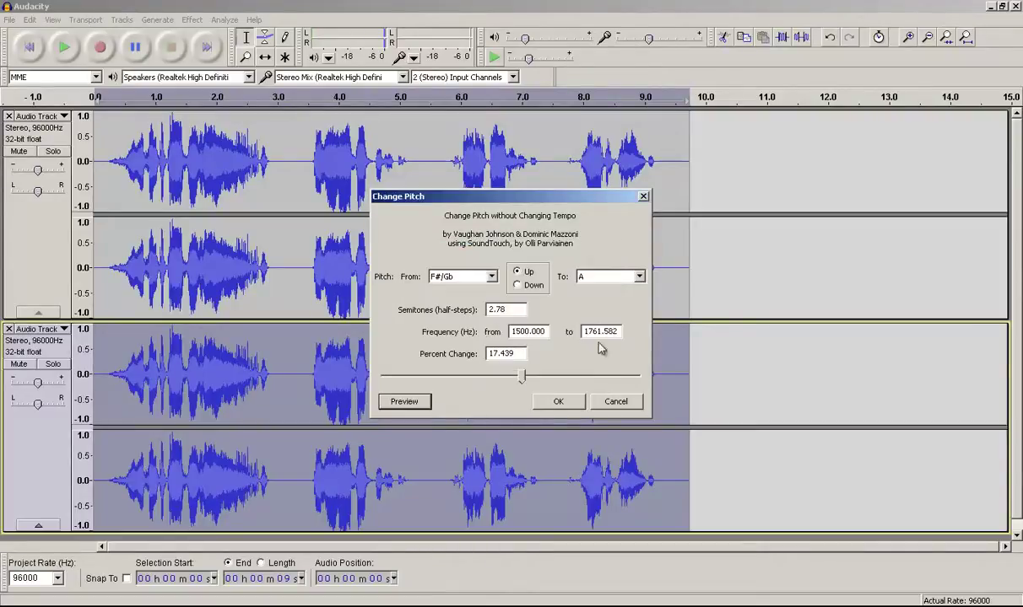
click(557, 403)
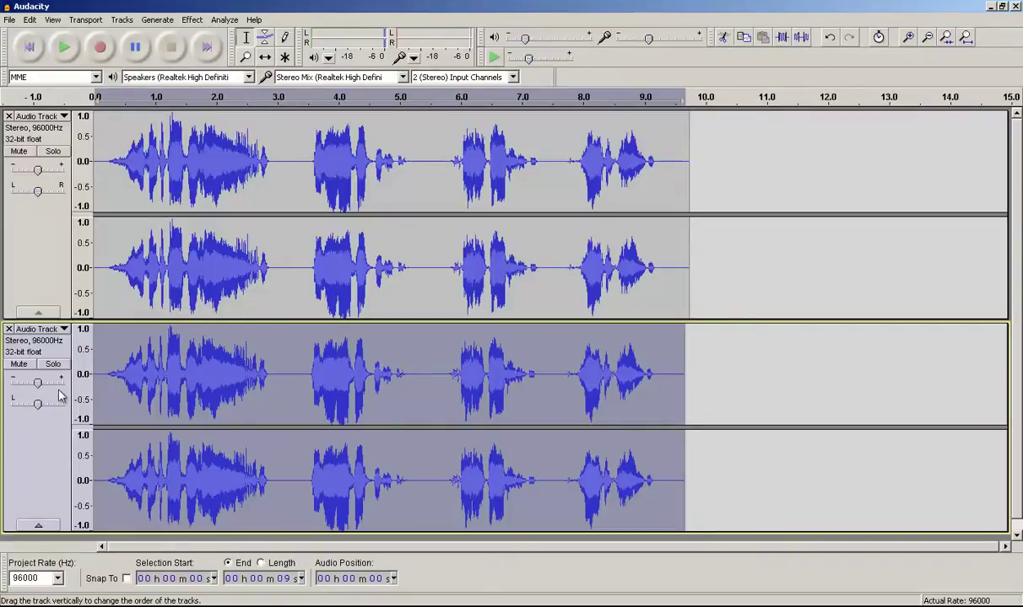
While playing both tracks, drag the pitched-up copy's gain down to -8 dB, then select the top clip.
key(ctrl+shift+a)
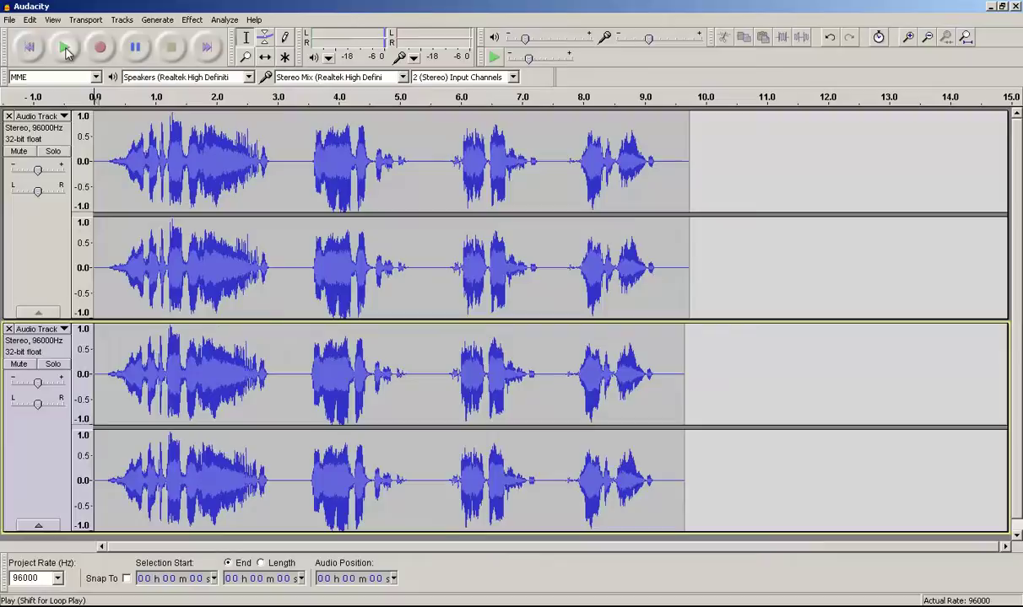
click(67, 51)
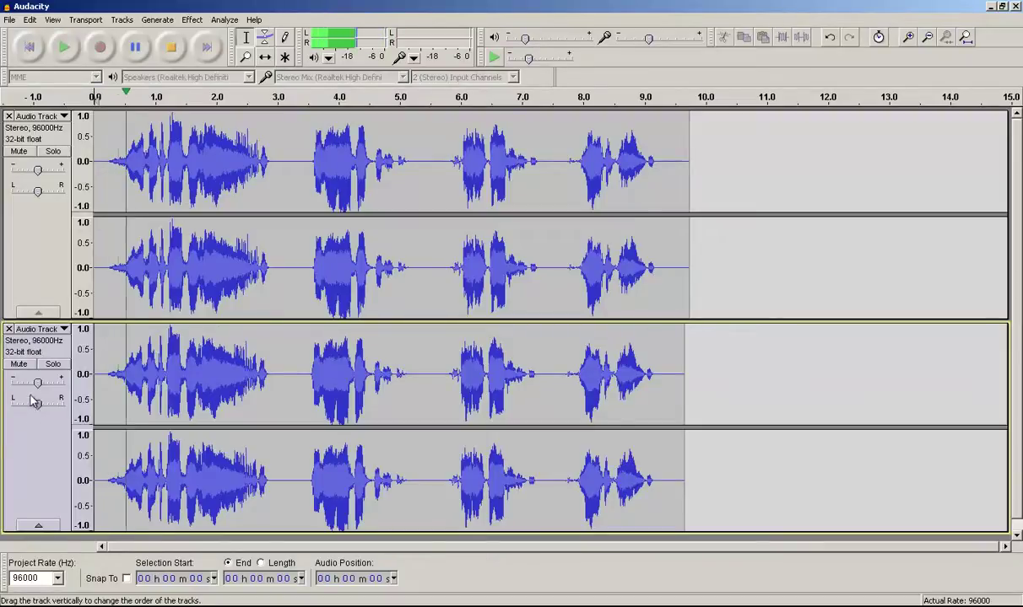
mouse_move(37, 384)
mouse_down()
mouse_move(24, 396)
mouse_move(29, 384)
mouse_up()
click(170, 47)
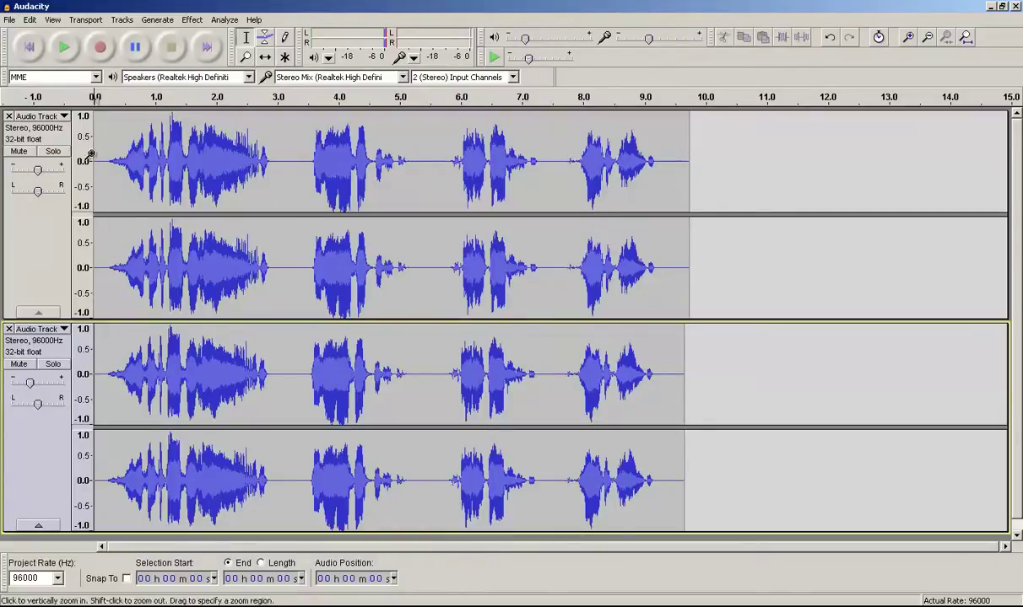
double_click(263, 255)
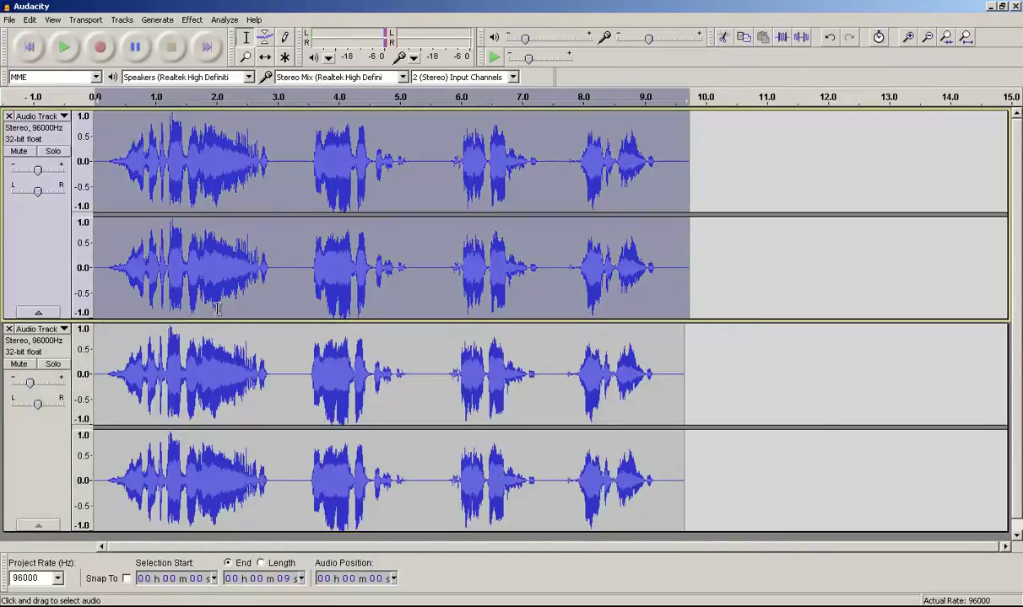
Mix and Render both voice tracks into a single Mix track.
key(ctrl+a)
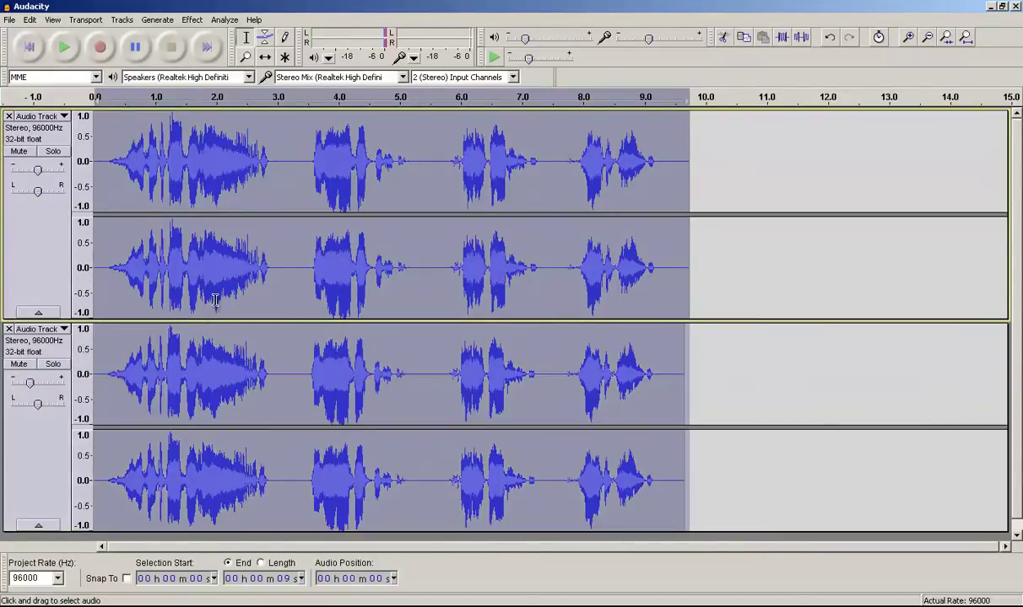
click(123, 20)
click(139, 64)
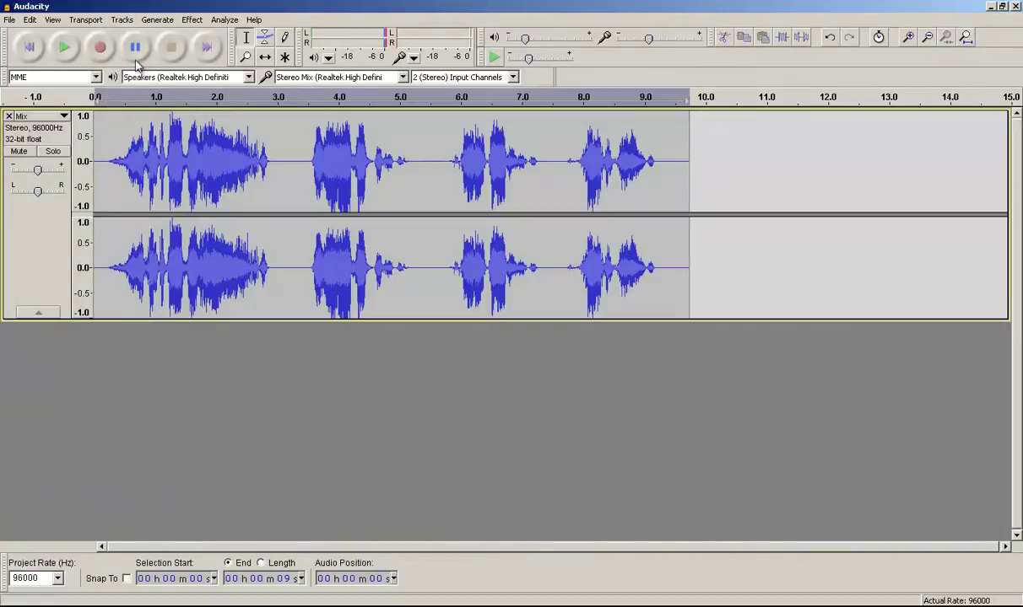
Play the Mix track to check it, then duplicate it with Ctrl+D.
click(28, 48)
click(63, 48)
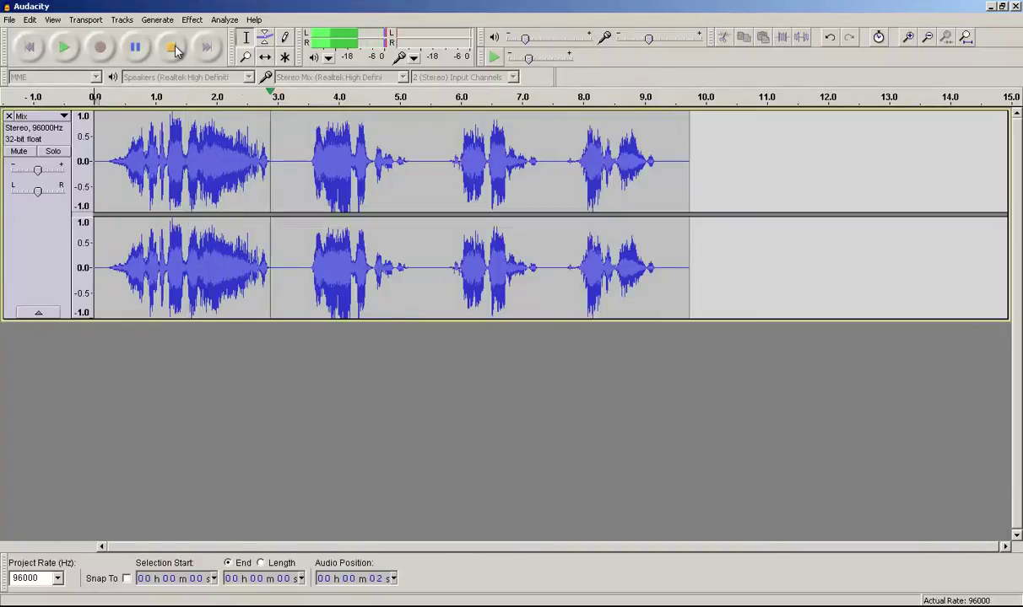
click(173, 48)
double_click(180, 173)
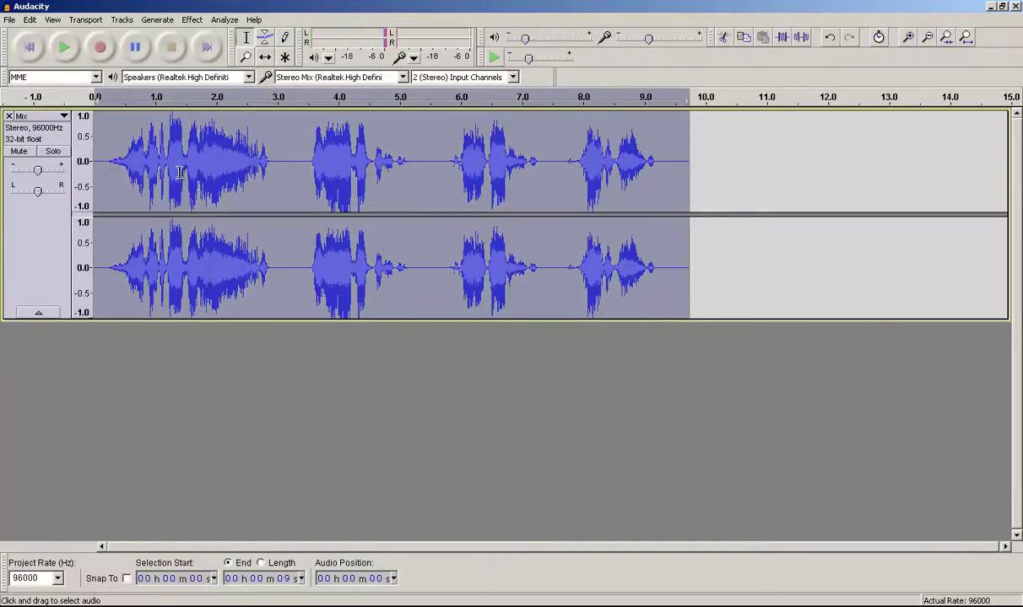
key(ctrl+d)
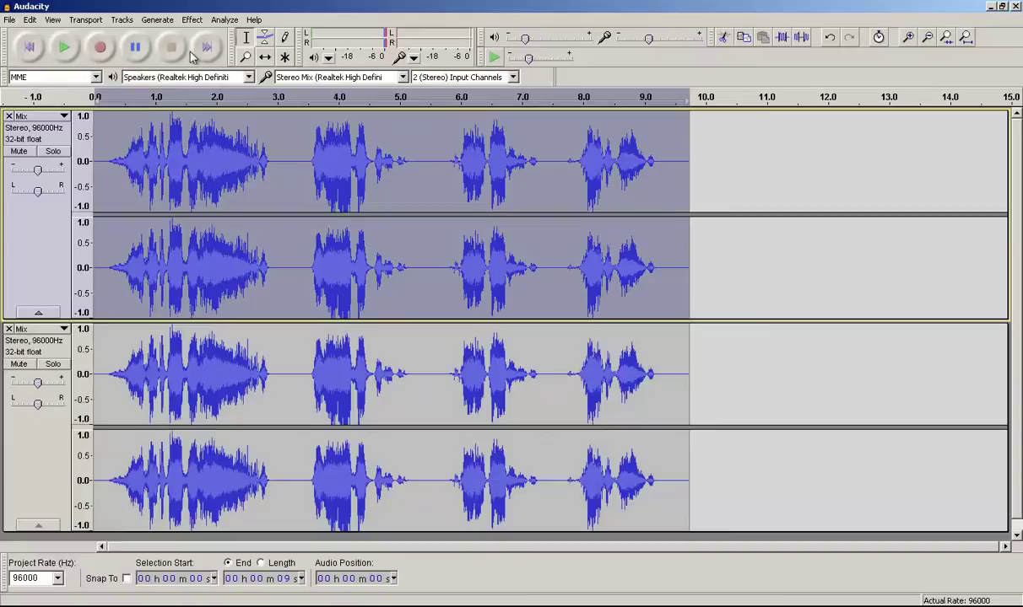
Preview and apply a Phaser (2 stages, 0.4 Hz LFO, depth 100) to the top Mix track.
click(192, 20)
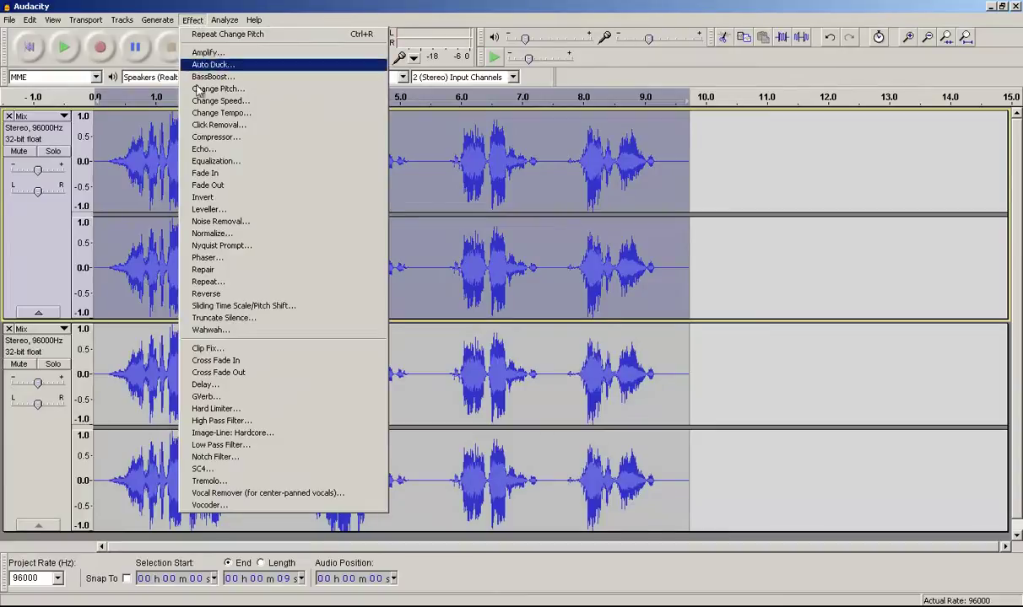
click(219, 259)
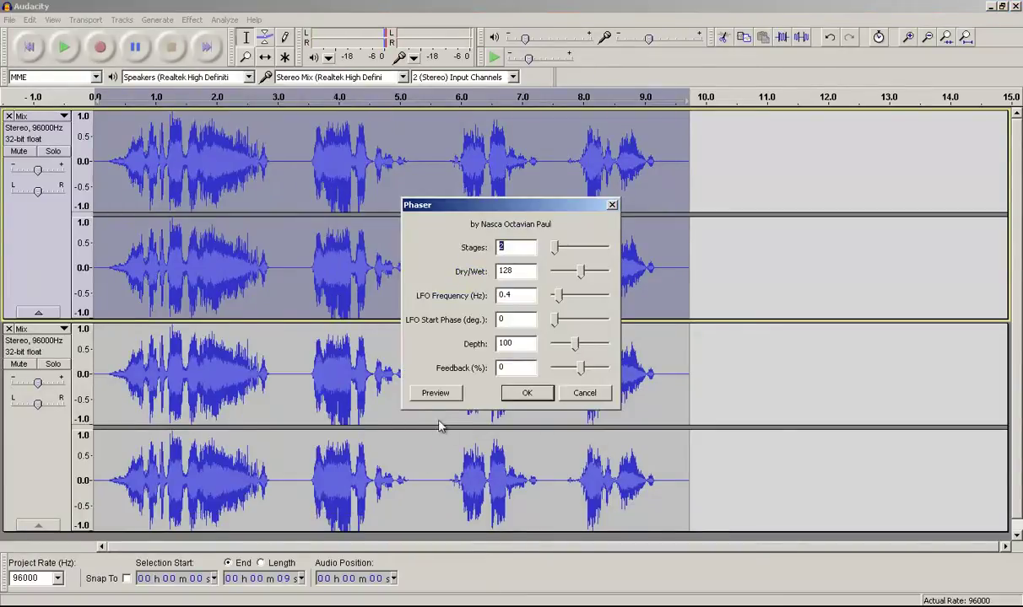
click(436, 394)
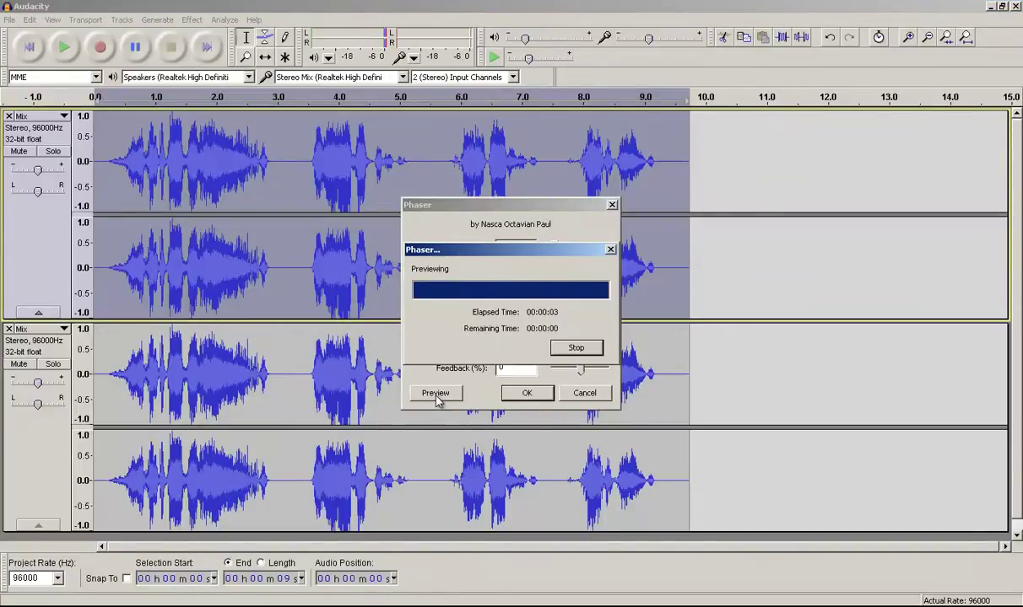
click(527, 393)
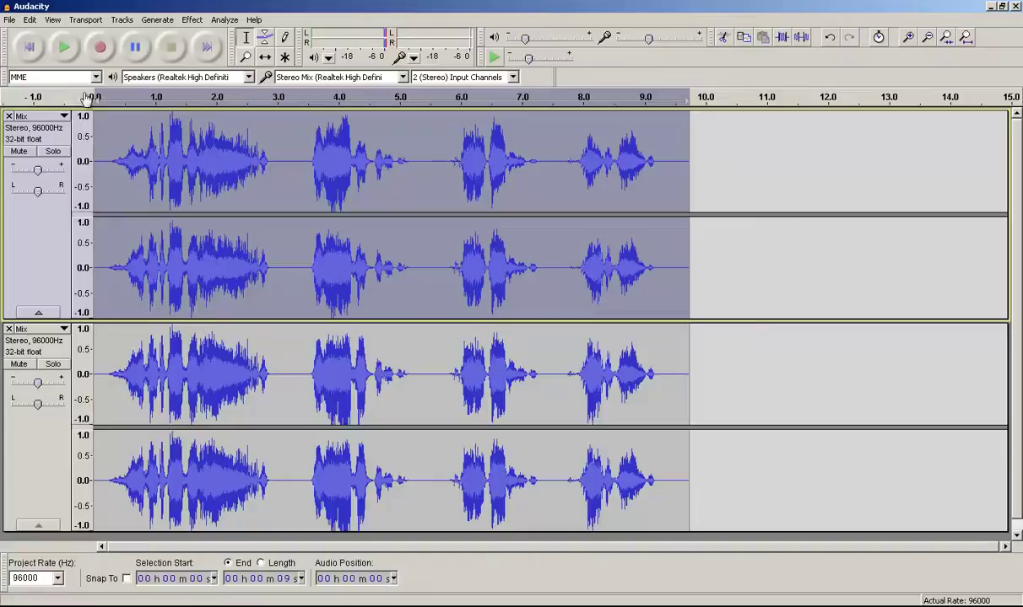
While listening, set the second Mix track's gain to -6 dB and lower the top track slightly.
click(29, 48)
click(66, 49)
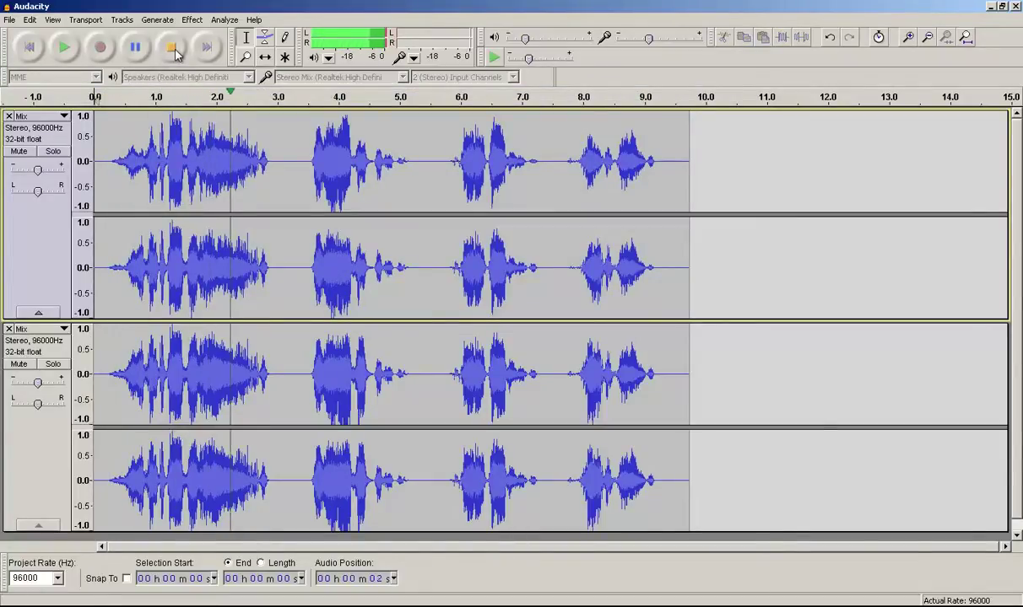
click(173, 50)
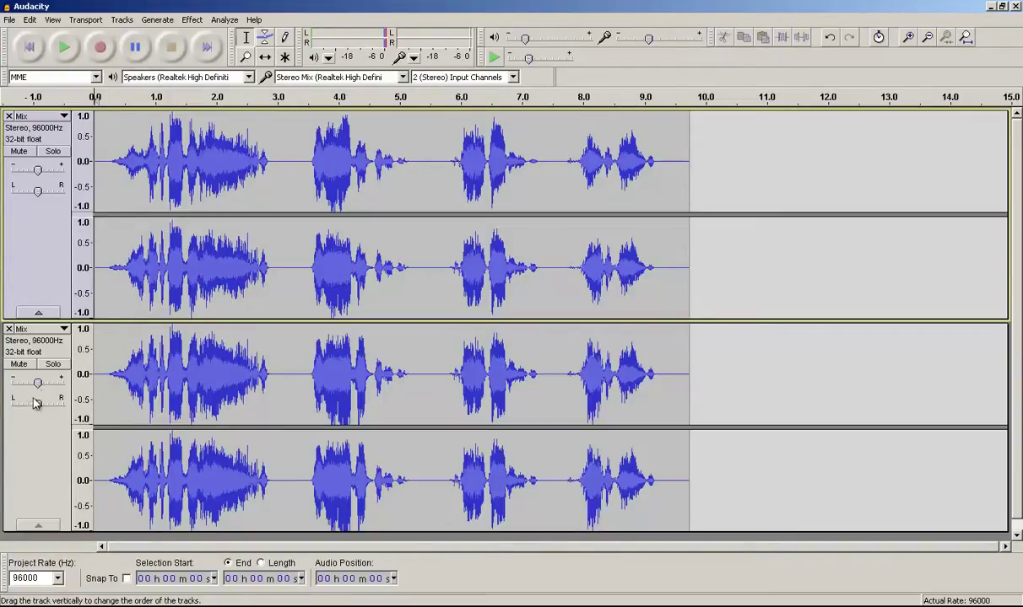
drag(37, 384, 32, 384)
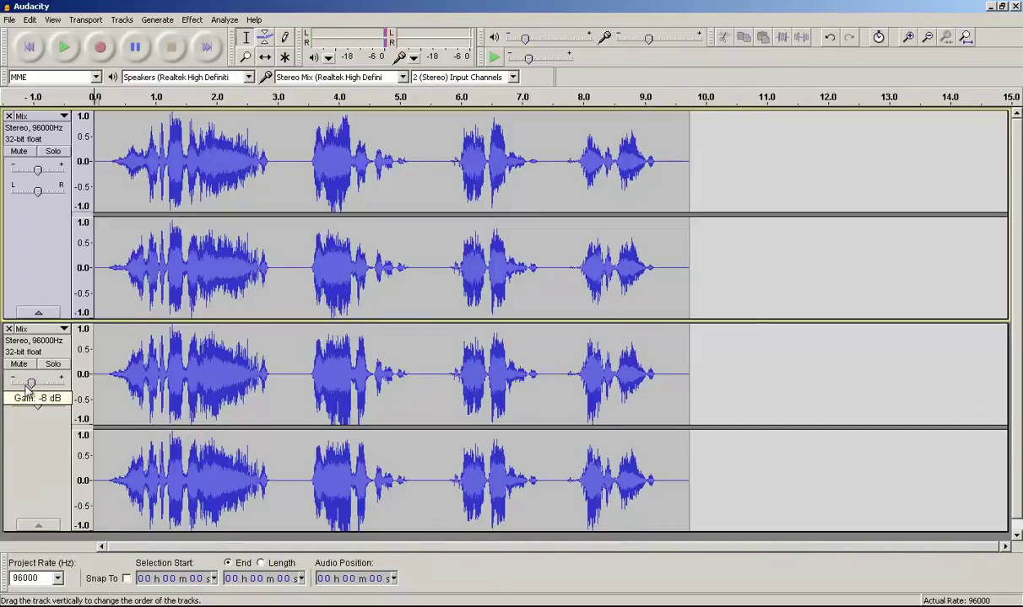
click(54, 53)
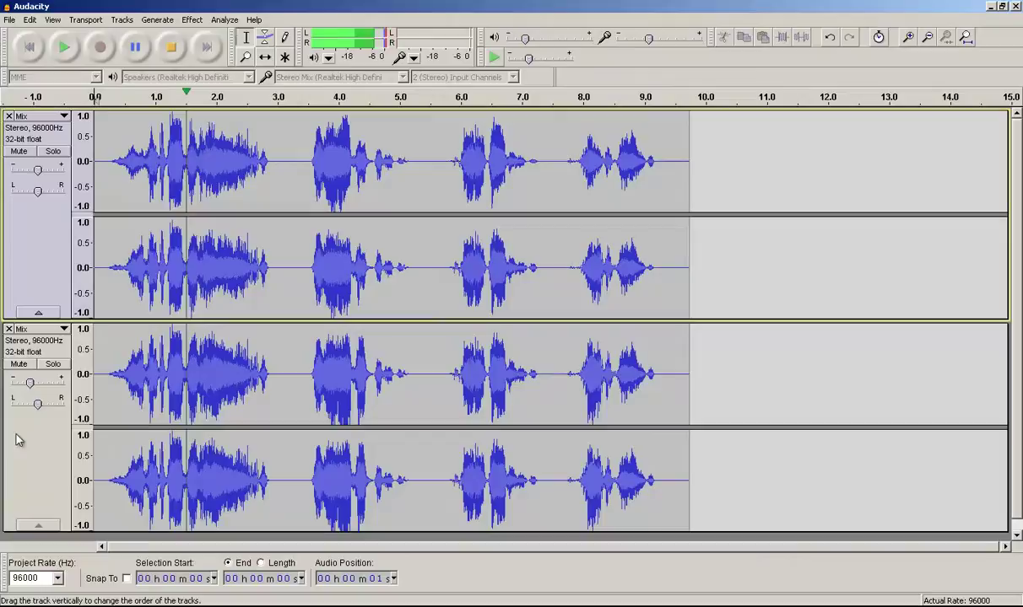
drag(37, 170, 34, 169)
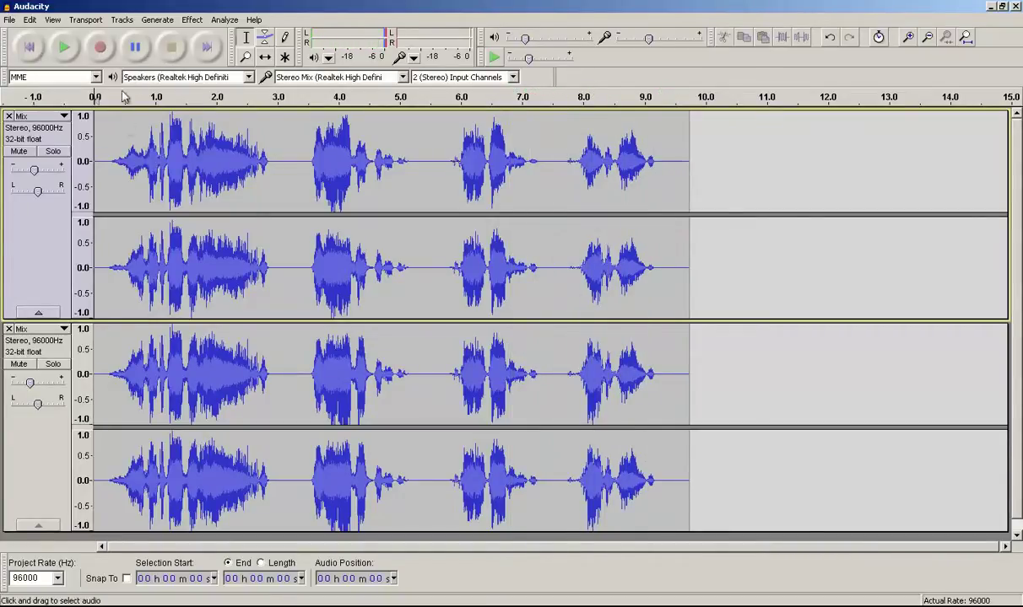
Mix both tracks into one with Mix and Render, then duplicate the result with Ctrl+D.
key(ctrl+a)
click(121, 19)
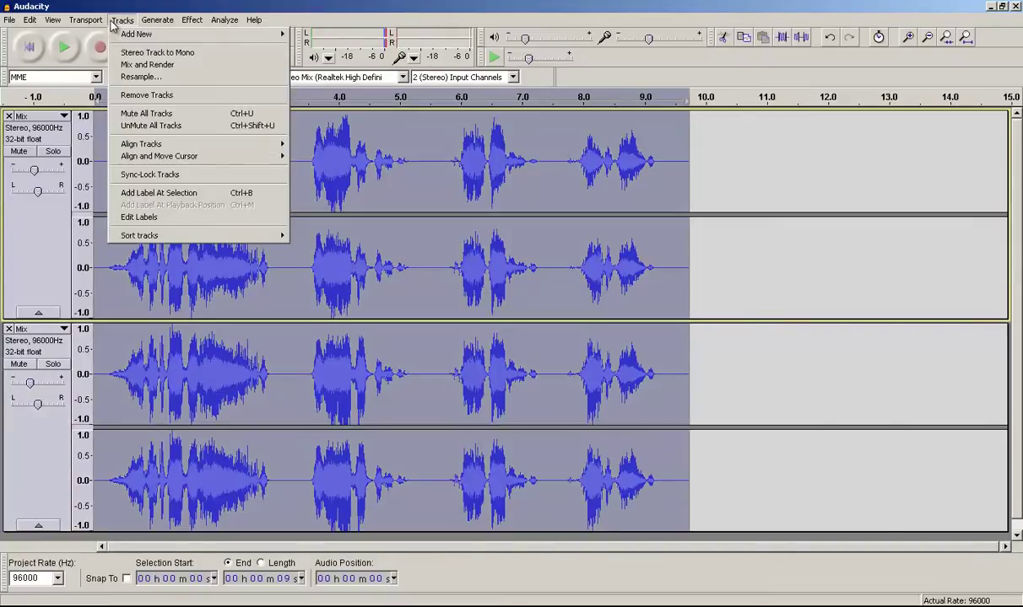
click(133, 69)
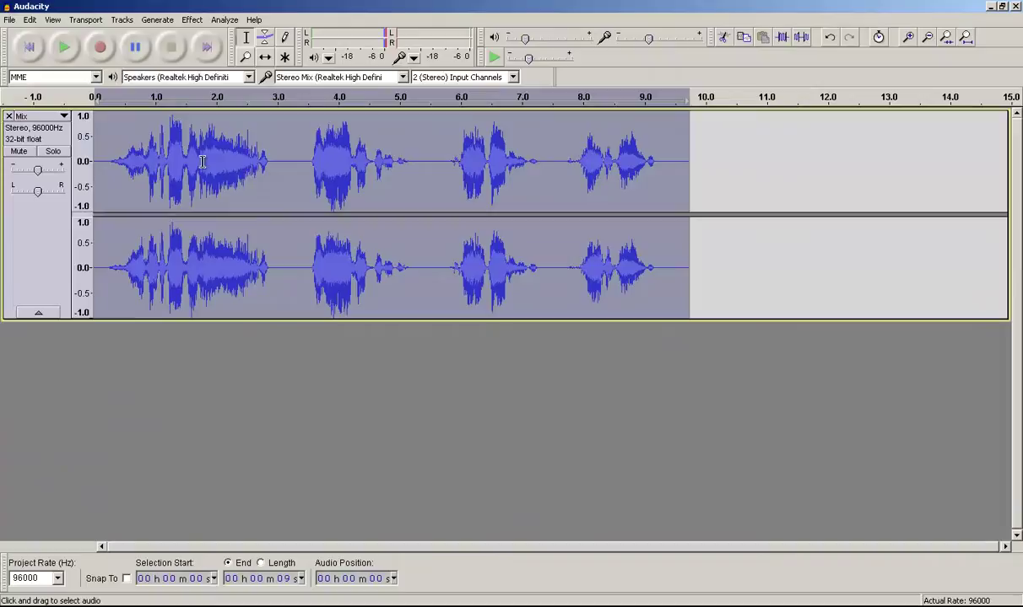
key(ctrl+d)
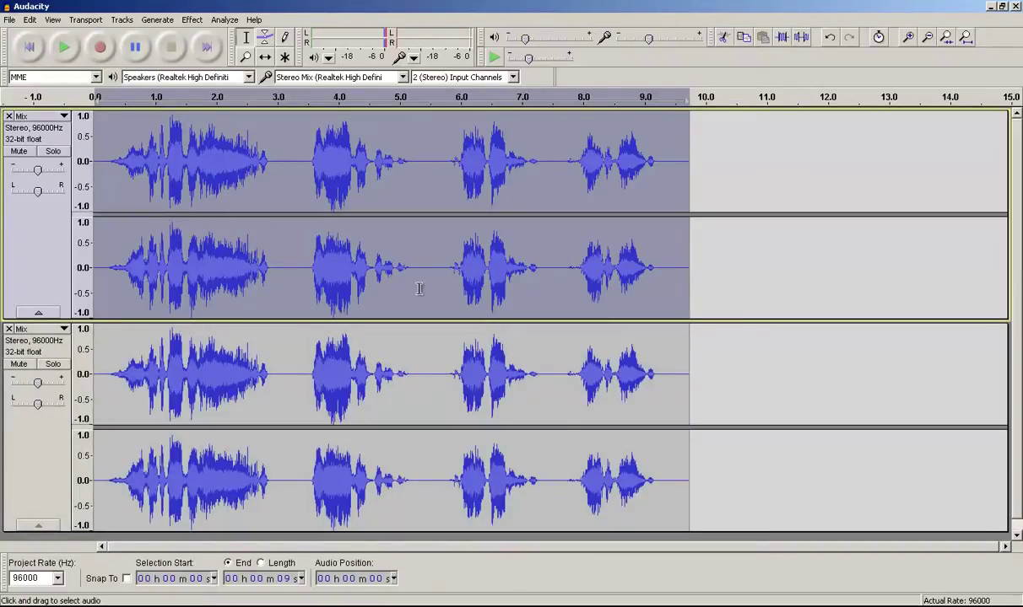
click(192, 20)
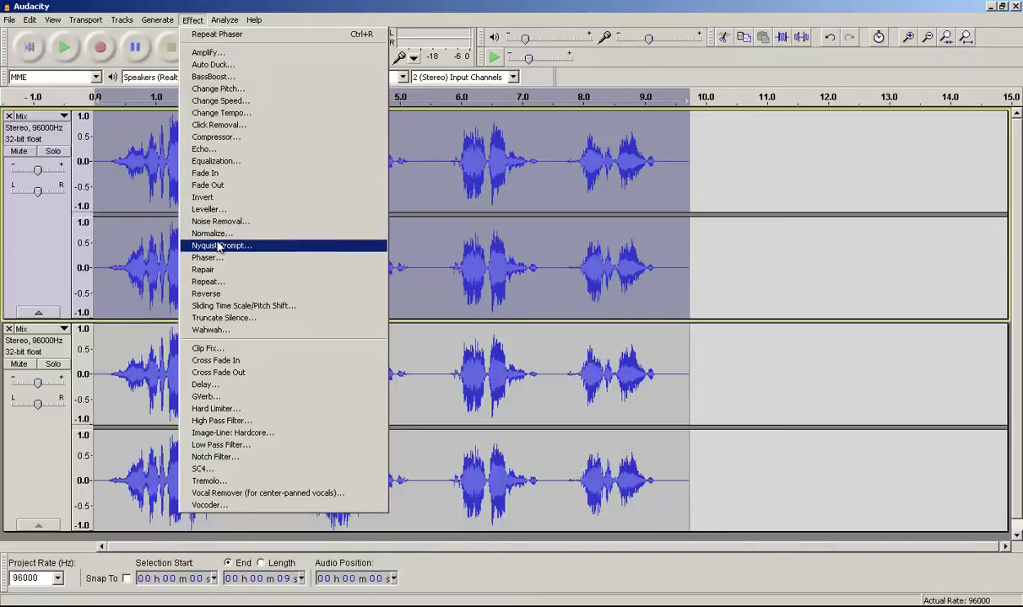
Equalize the top track with the 'unnamed' high-boost curve at maximum filter length, boosting up to 30 dB.
click(214, 161)
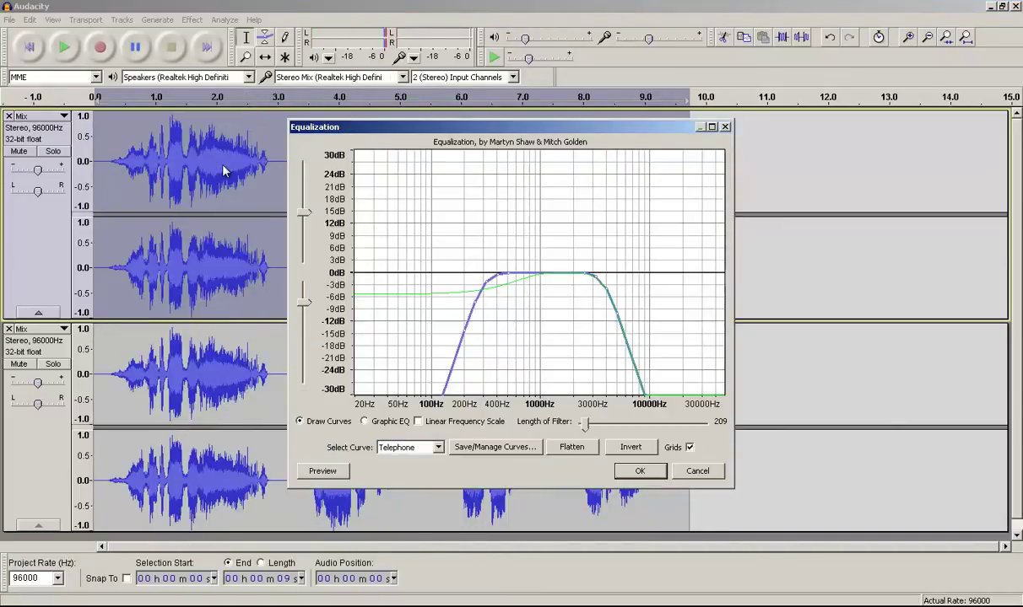
click(410, 452)
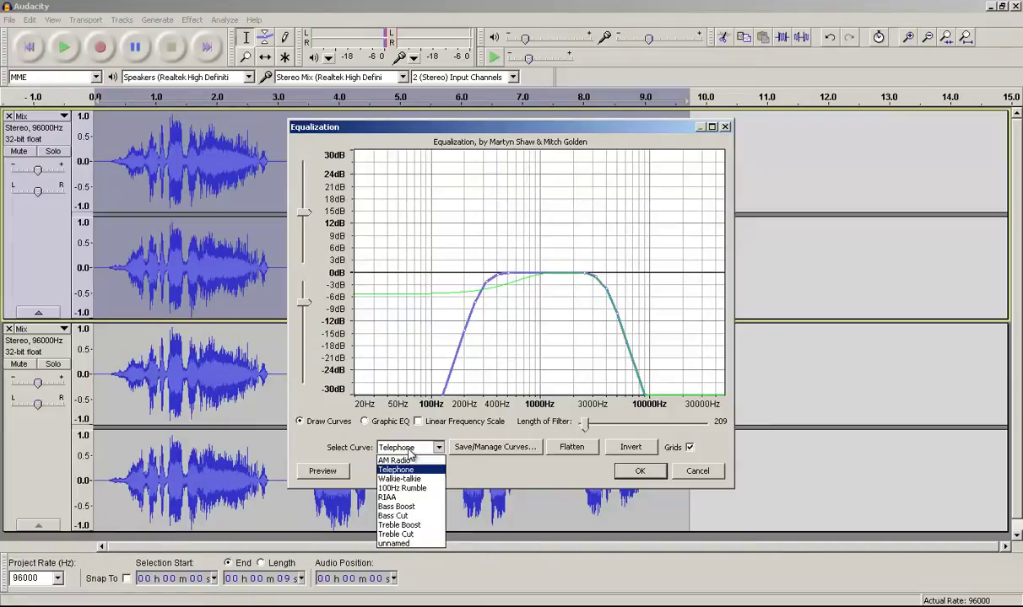
click(393, 544)
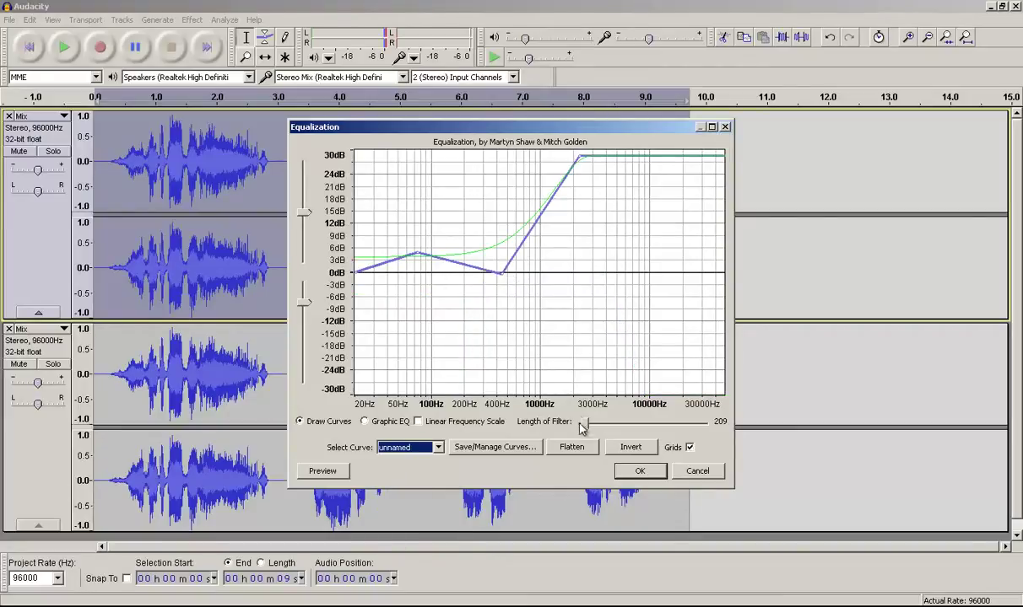
drag(580, 428, 587, 431)
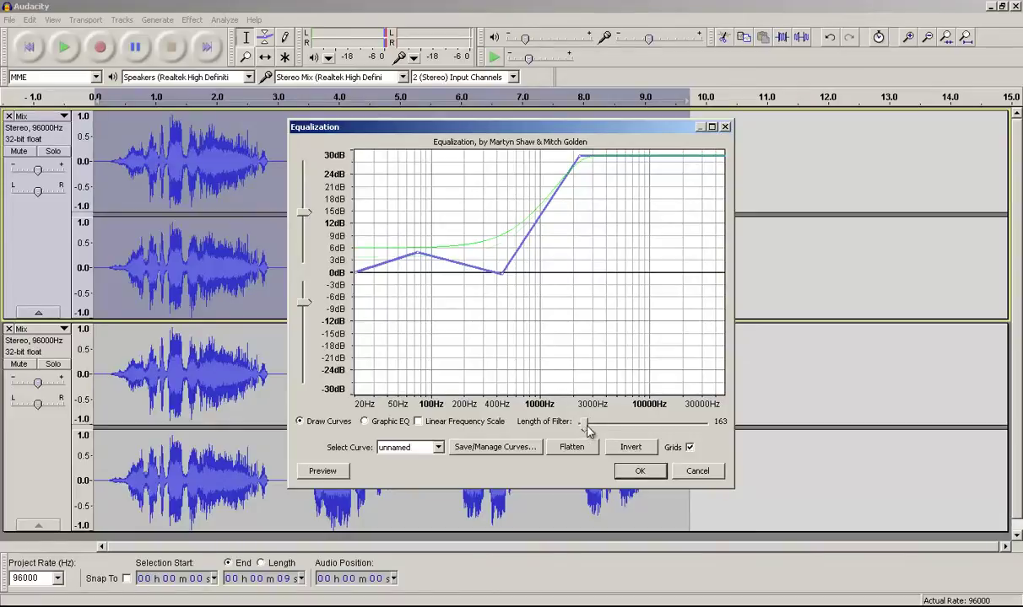
mouse_move(588, 430)
mouse_down()
mouse_move(726, 426)
mouse_move(602, 427)
mouse_move(599, 441)
mouse_up()
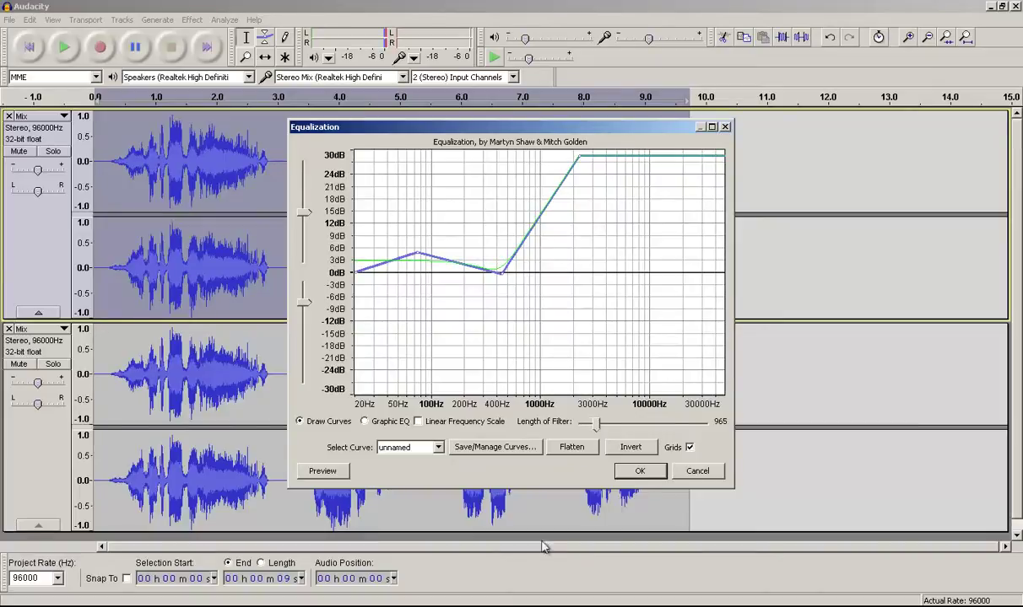
click(637, 474)
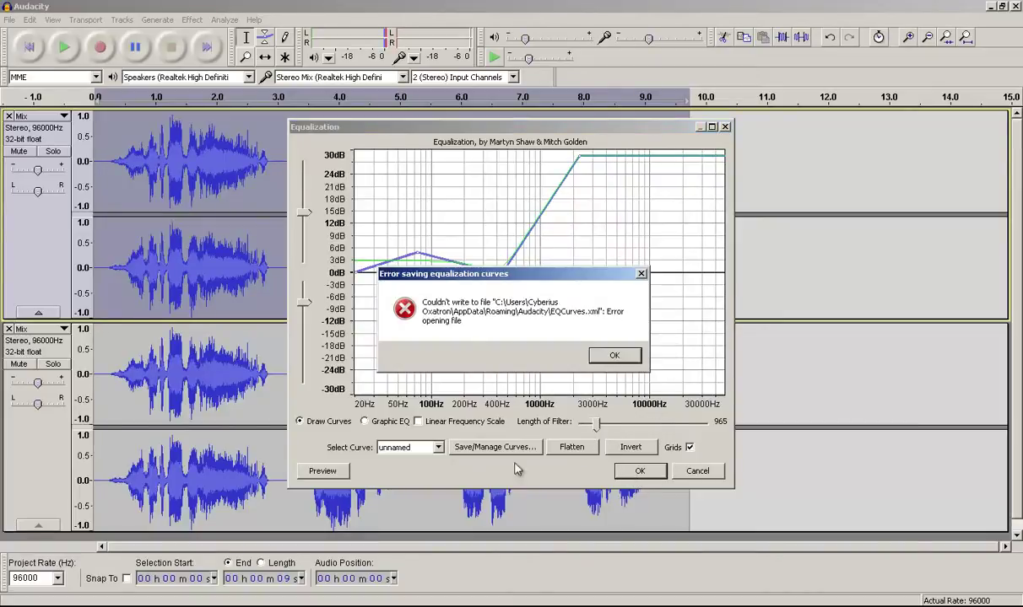
click(606, 359)
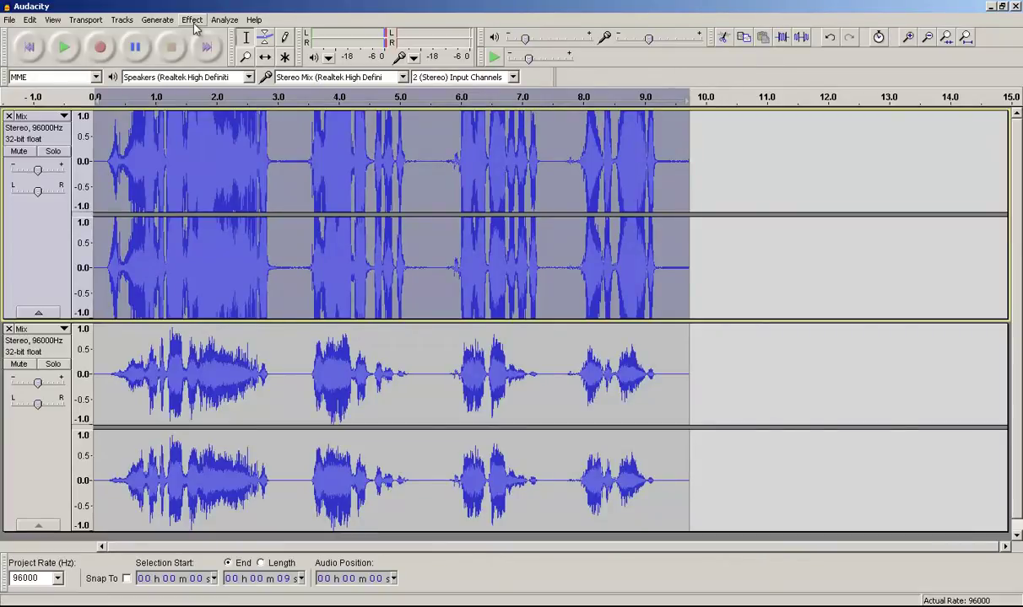
Lower the top track's gain to about -23 dB while playing both tracks together.
drag(37, 170, 17, 179)
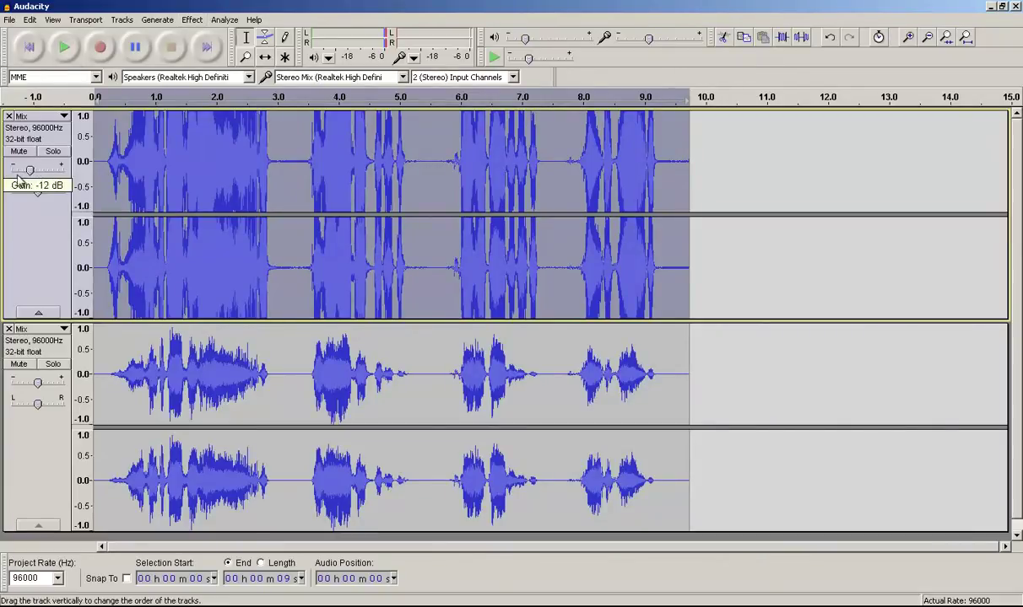
click(30, 51)
click(72, 48)
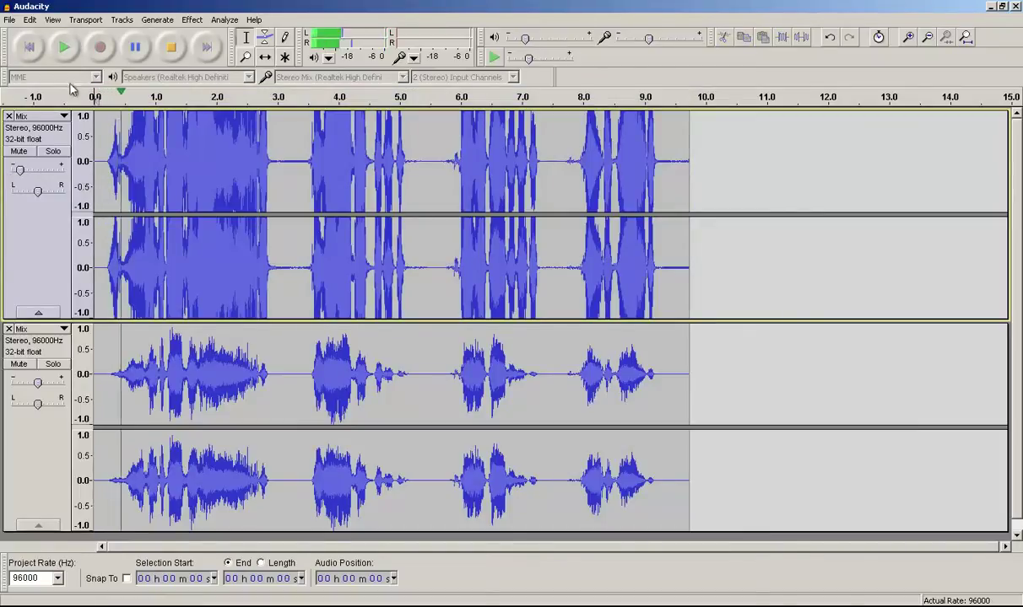
drag(28, 173, 25, 173)
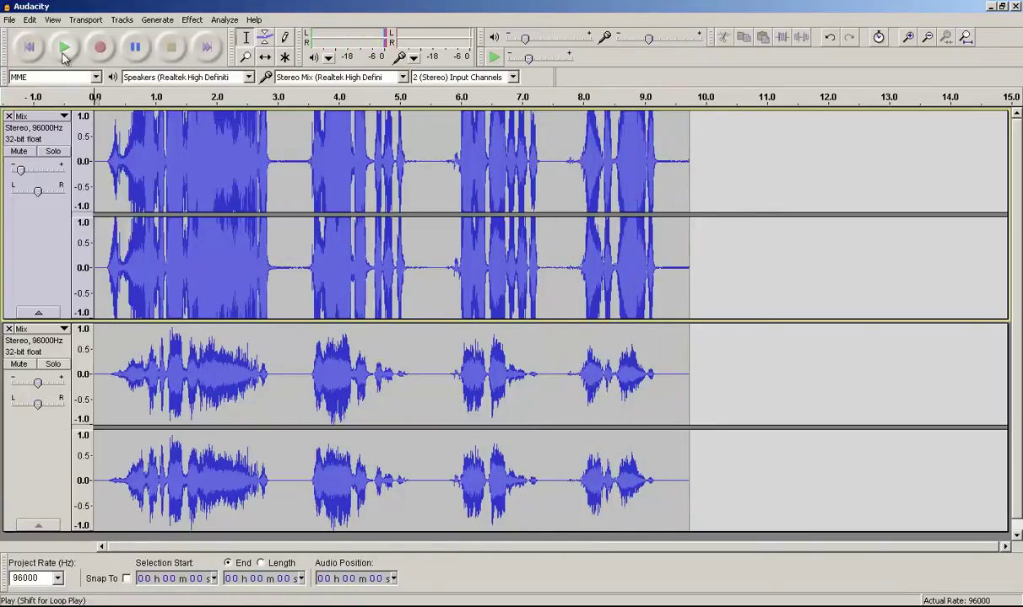
Select all audio and Mix and Render both tracks into one stereo Mix track.
key(ctrl+a)
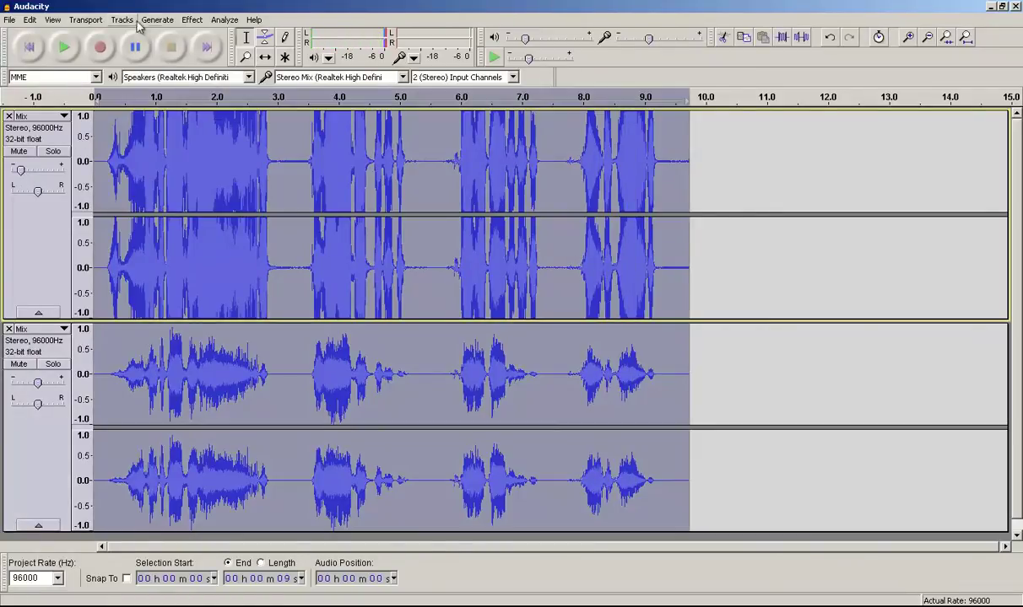
click(121, 20)
click(189, 216)
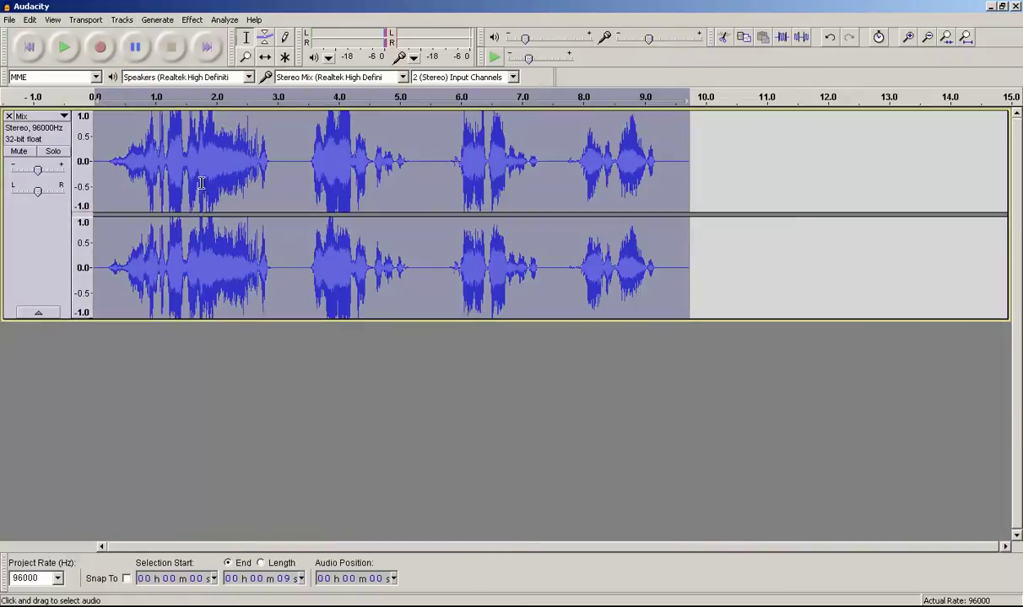
Apply a 2-stage phaser with the LFO slowed to 0.2 Hz at depth 100.
click(192, 19)
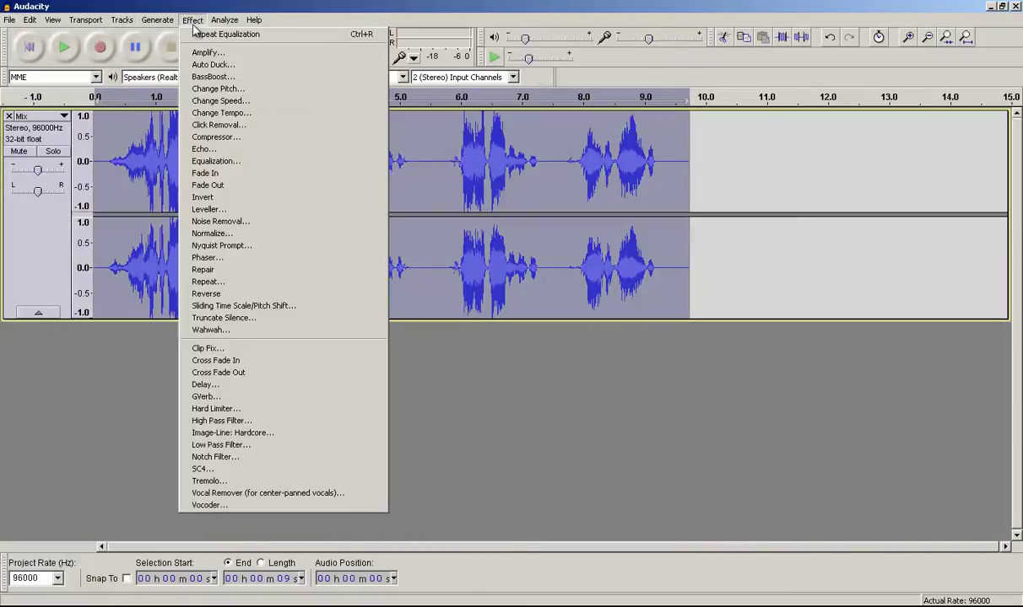
click(228, 258)
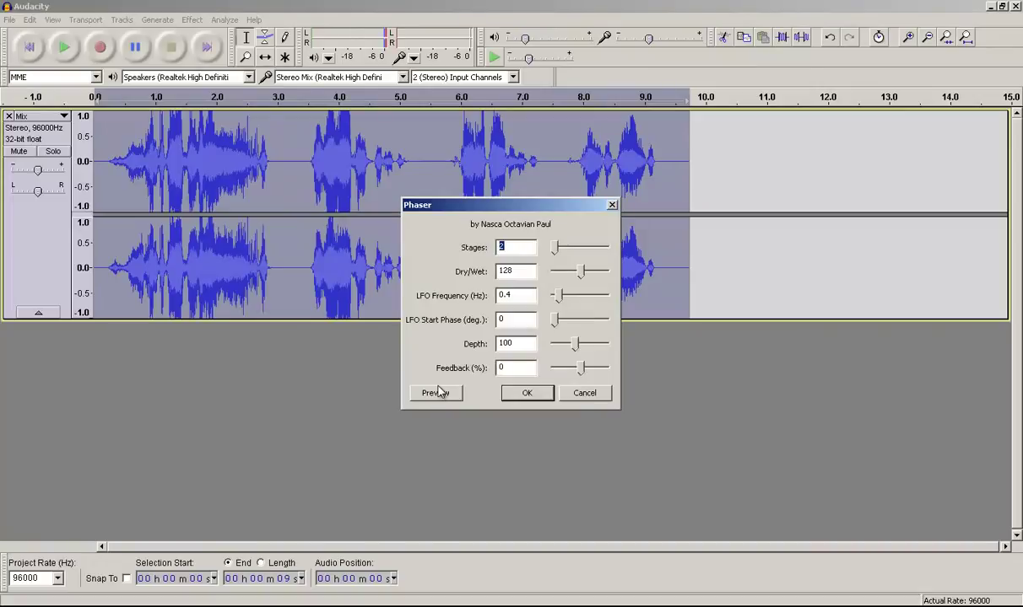
click(437, 393)
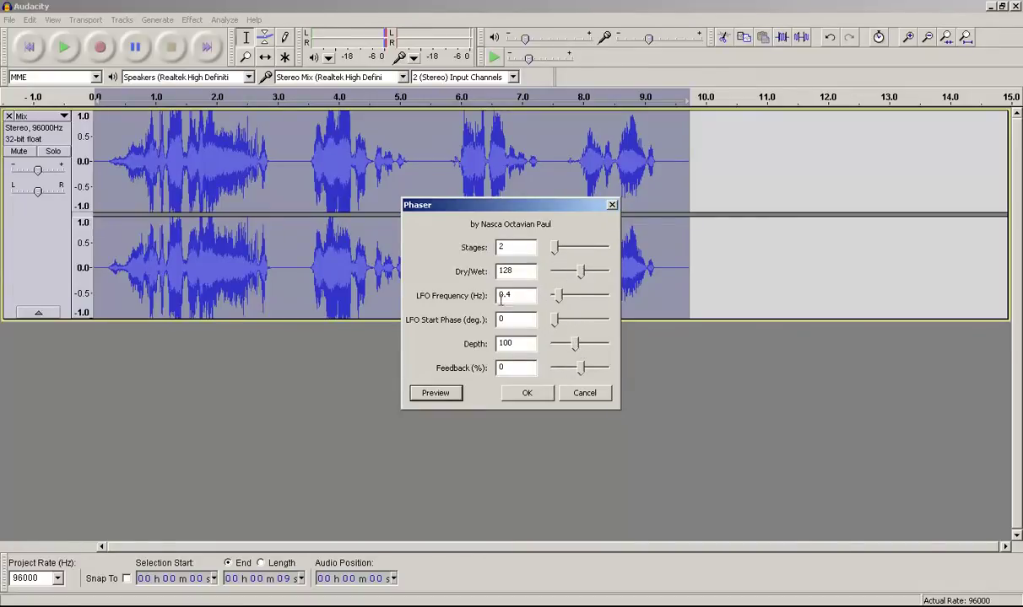
drag(561, 296, 558, 298)
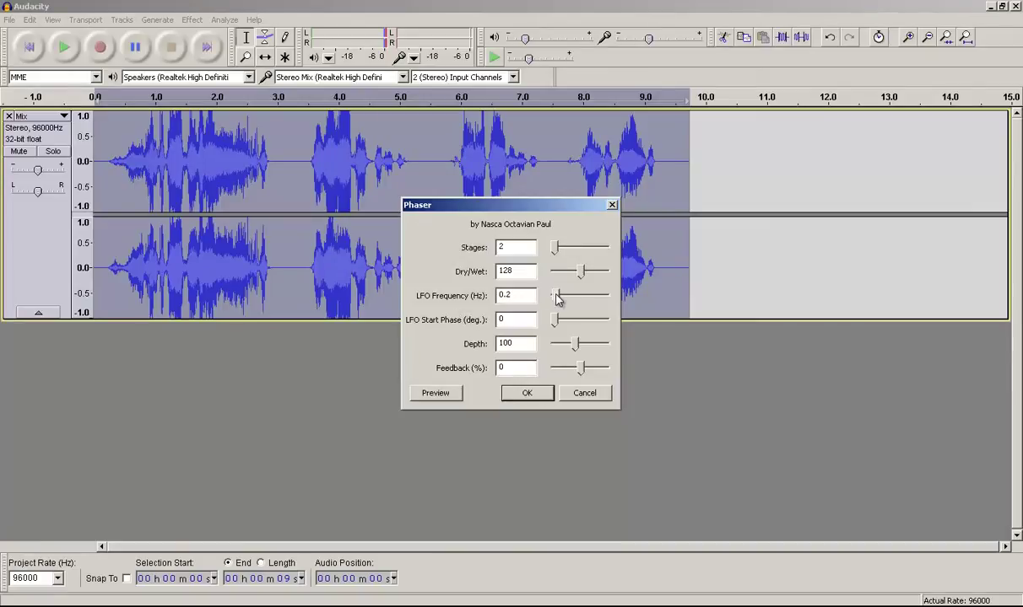
click(455, 395)
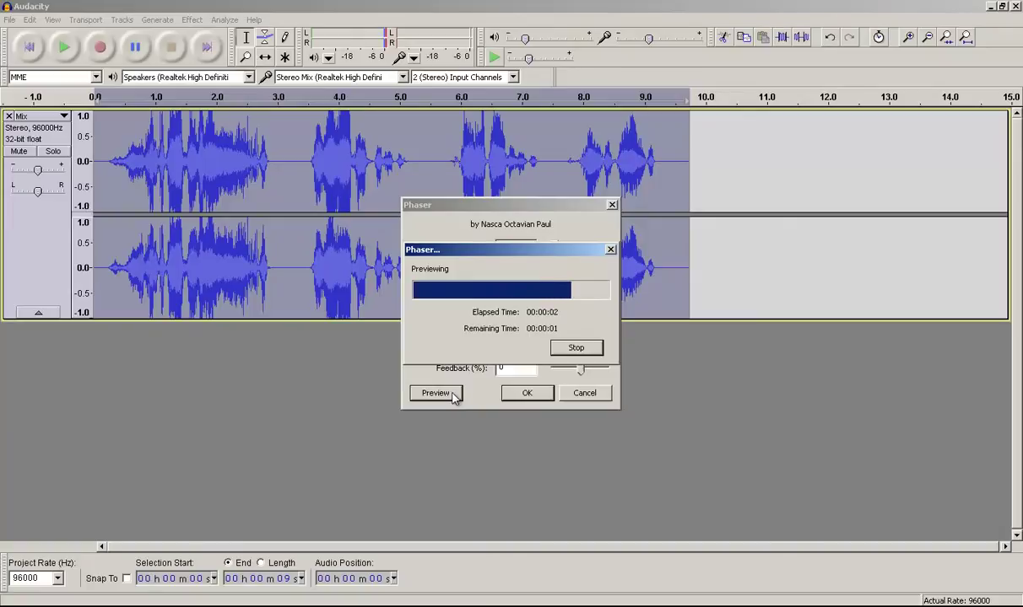
click(525, 393)
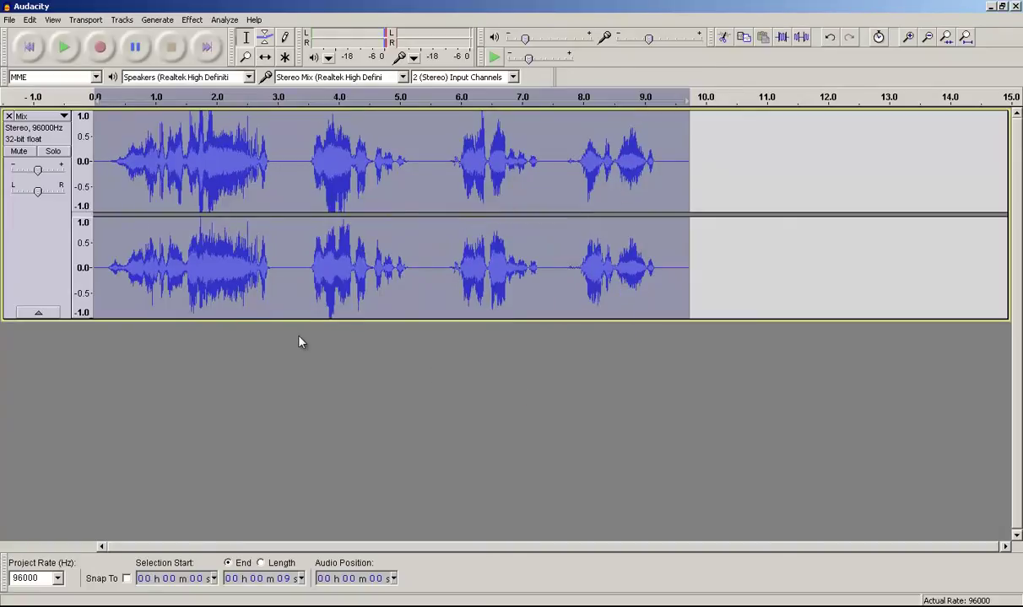
Apply Click Removal to the mixed voice track.
click(193, 20)
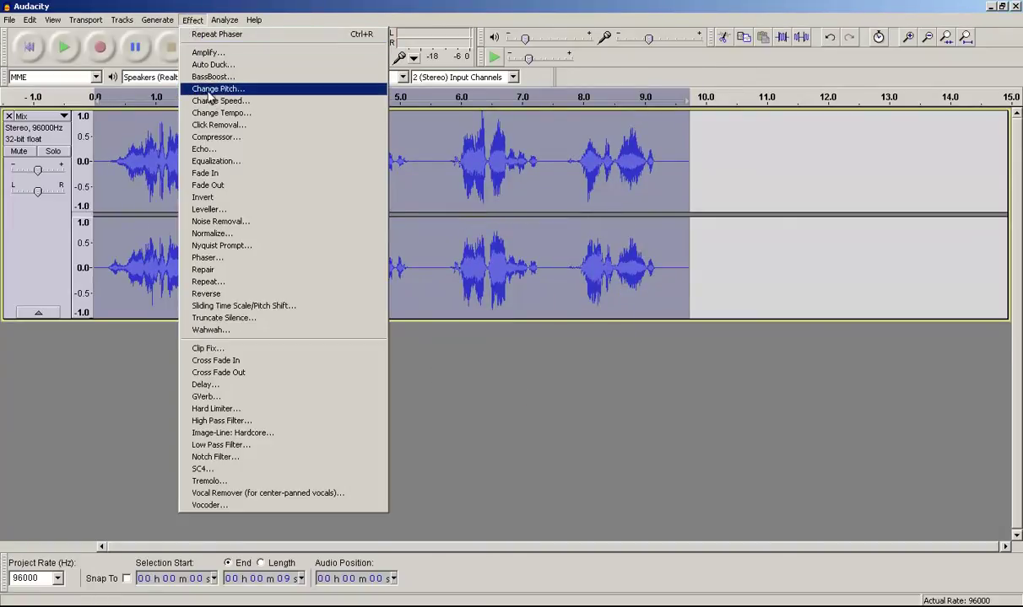
click(218, 125)
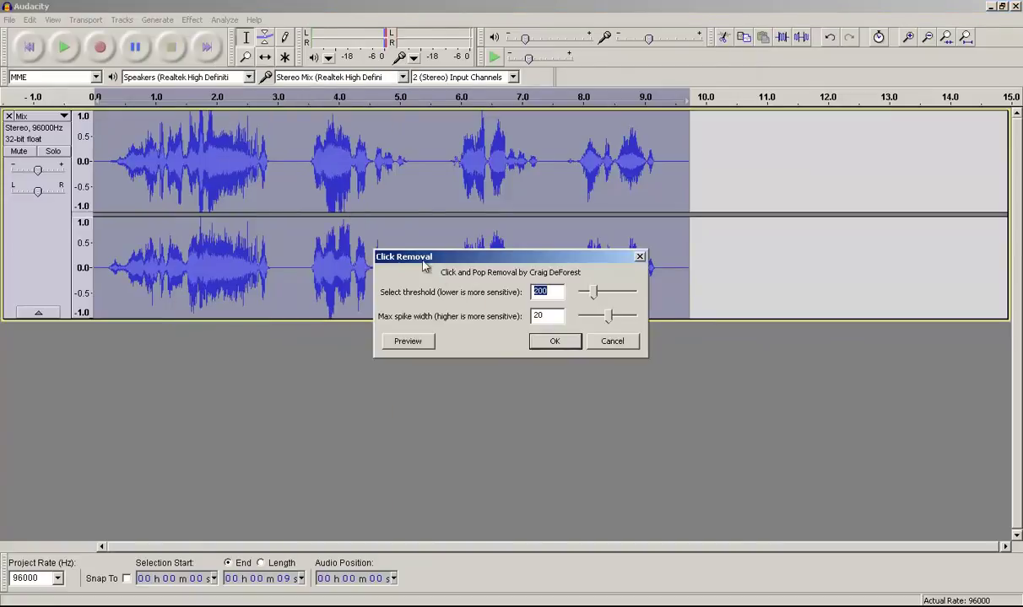
click(554, 342)
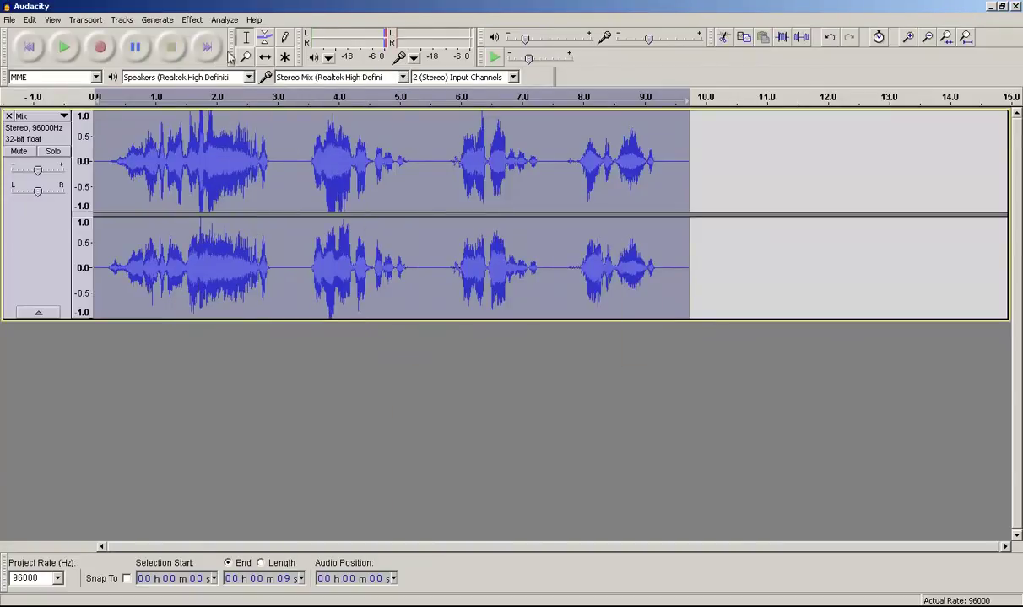
Play the processed voice from the start and raise its gain to +3 dB.
click(201, 23)
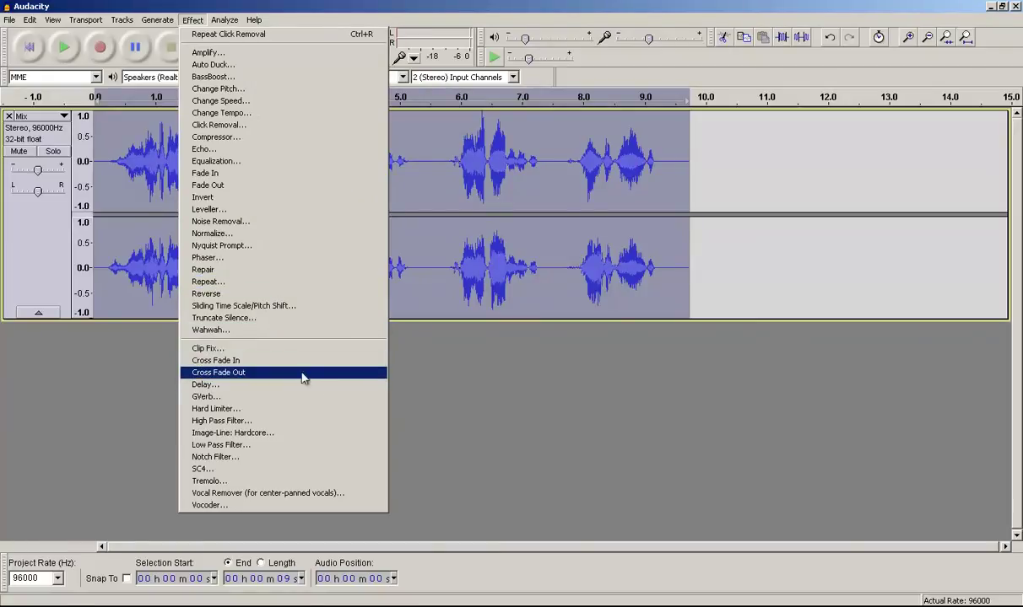
click(117, 415)
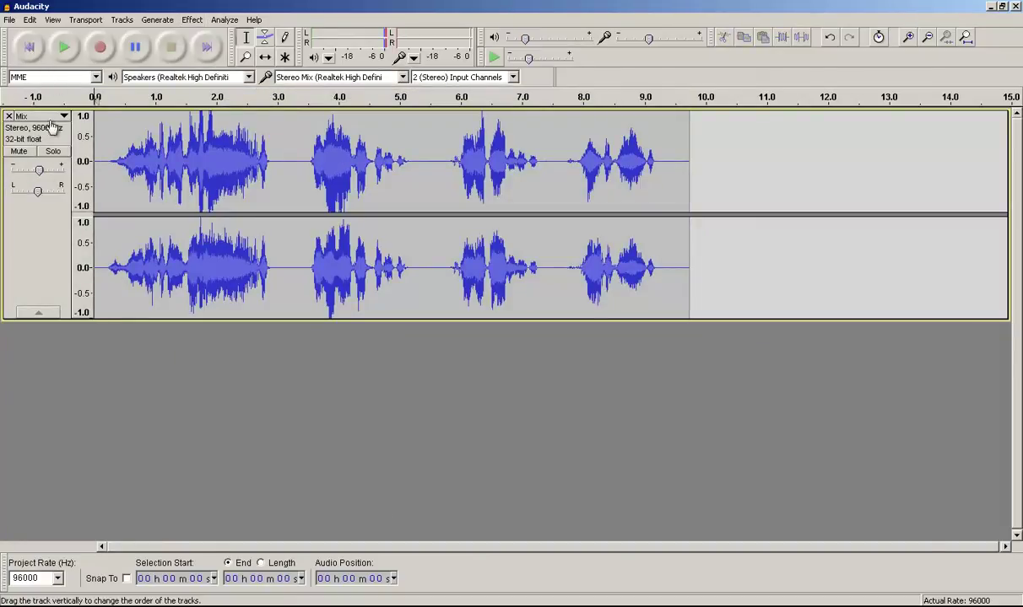
click(64, 47)
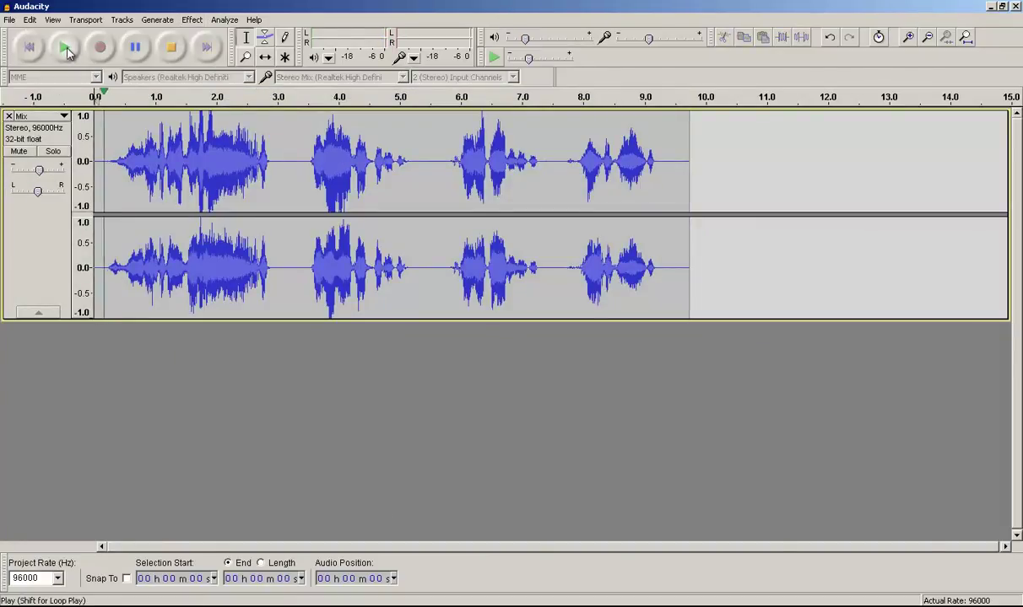
drag(39, 172, 46, 174)
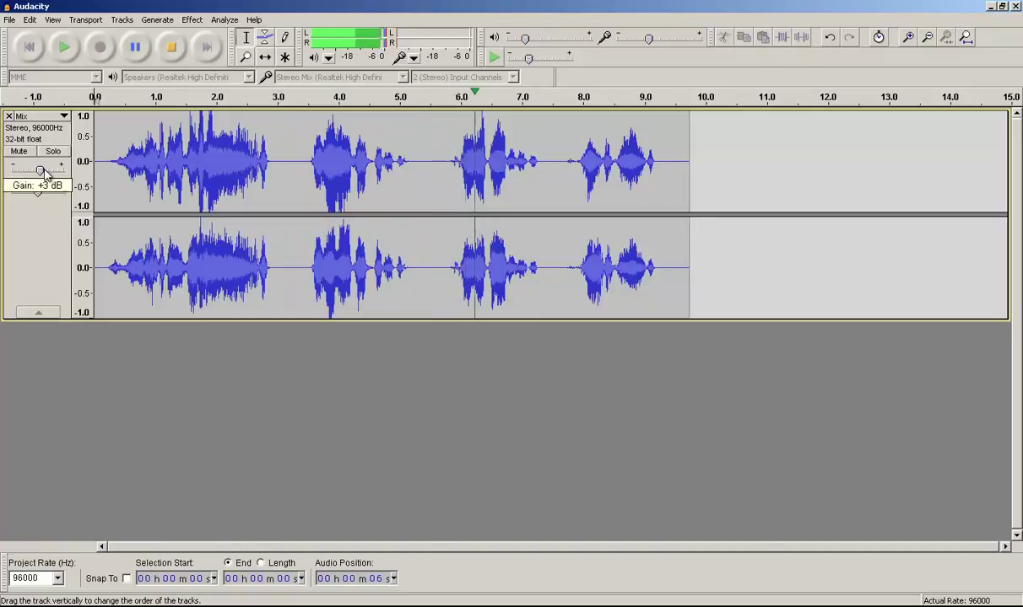